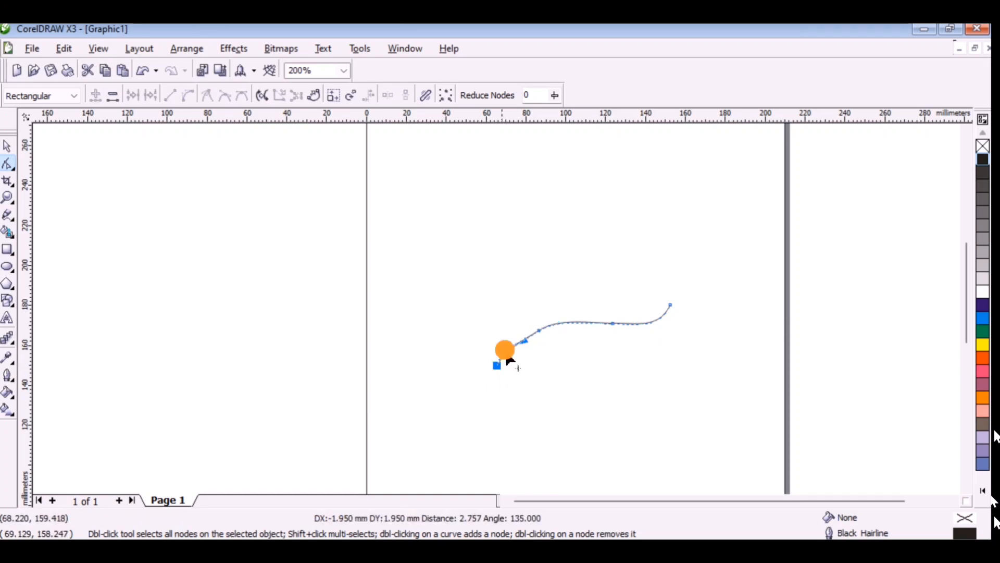
Smooth the open curve into a clean S-shape by adjusting its left end and removing all intermediate nodes.
{"action": "double_click", "coordinate": [540, 332]}
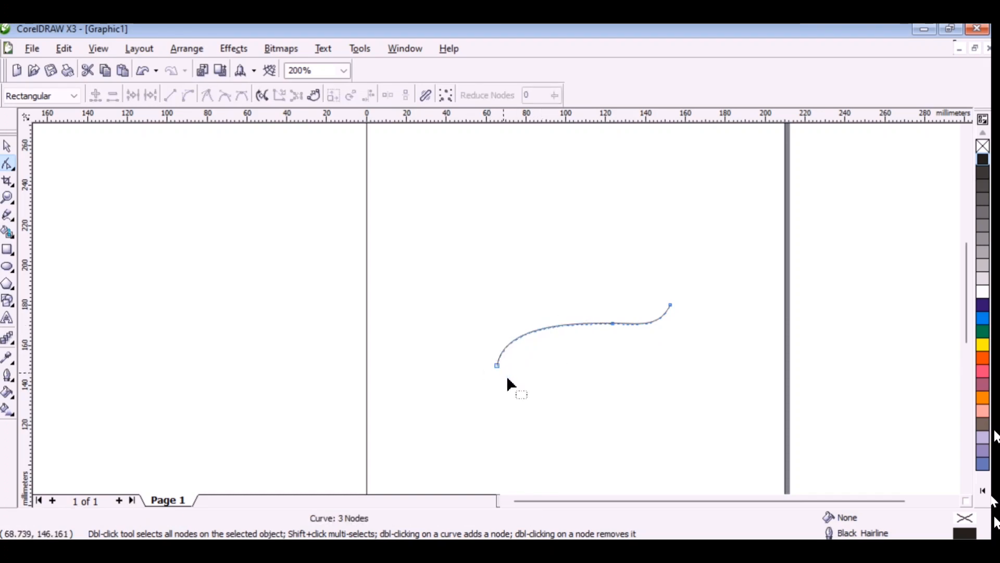
{"action": "left_click_drag", "start_coordinate": [497, 366], "coordinate": [496, 372]}
{"action": "left_click_drag", "start_coordinate": [615, 326], "coordinate": [619, 329]}
{"action": "left_click_drag", "start_coordinate": [661, 331], "coordinate": [615, 323]}
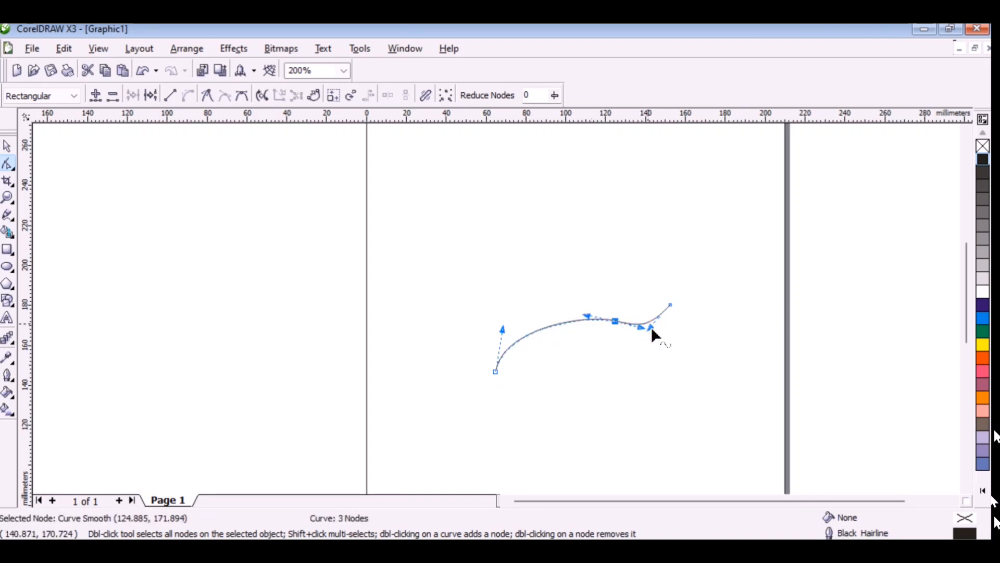
{"action": "double_click", "coordinate": [651, 327]}
{"action": "double_click", "coordinate": [652, 327]}
{"action": "left_click", "coordinate": [620, 325]}
{"action": "double_click", "coordinate": [620, 325]}
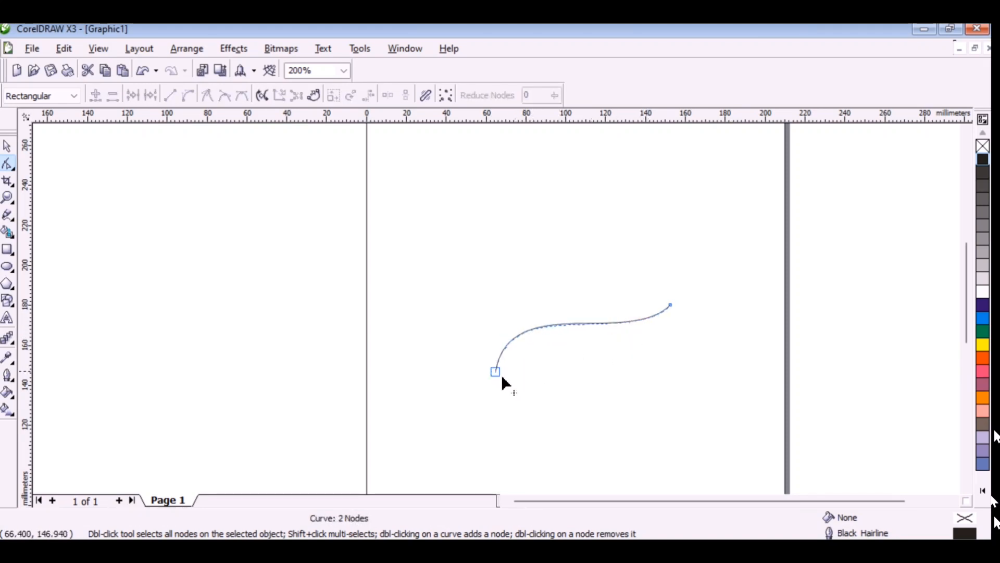
Draw a freehand edge below the curve from its left end to its right end, closing a shape about 91 by 39 mm.
{"action": "left_click", "coordinate": [8, 215]}
{"action": "left_click", "coordinate": [497, 373]}
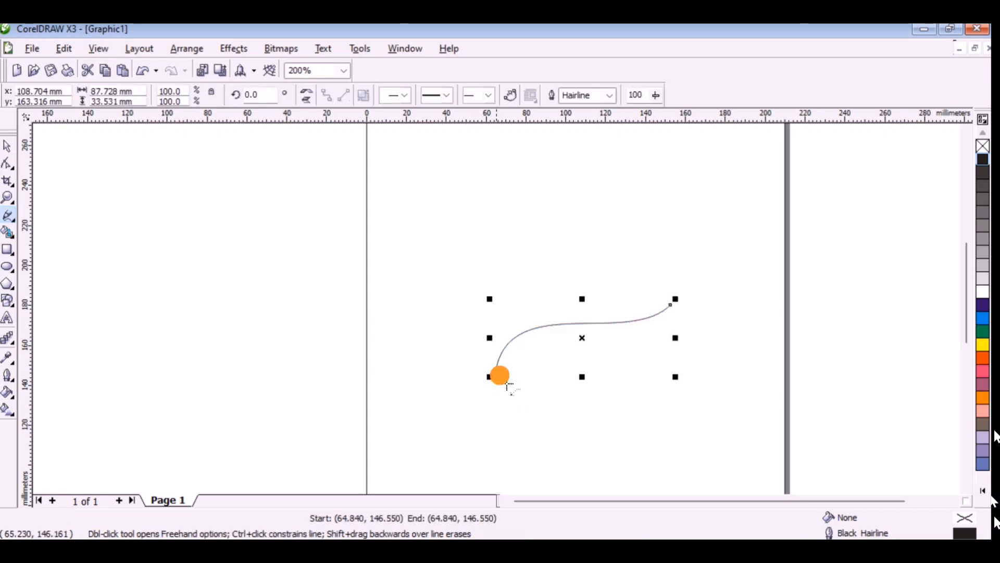
{"action": "left_click_drag", "start_coordinate": [528, 352], "coordinate": [602, 335]}
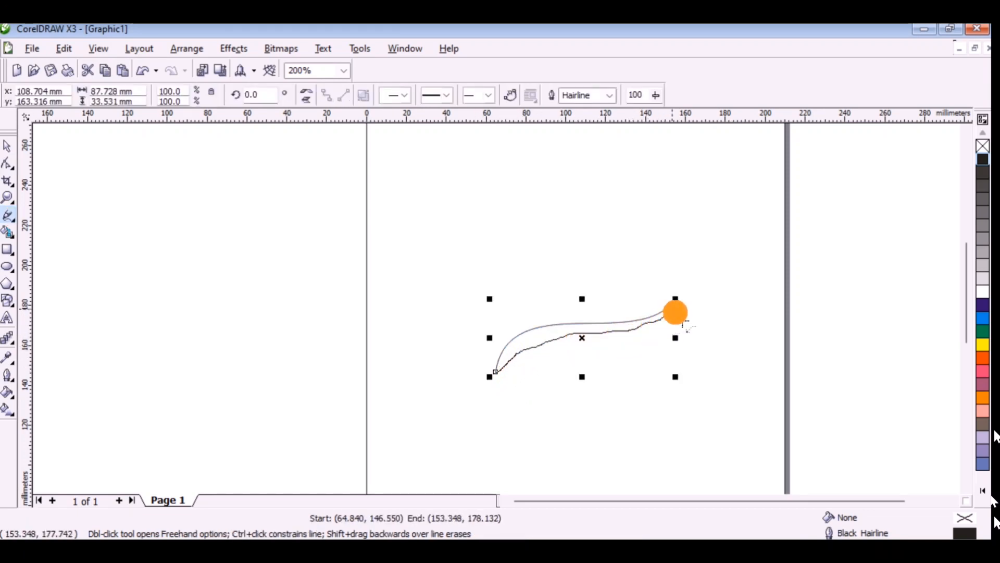
{"action": "left_click_drag", "start_coordinate": [681, 297], "coordinate": [671, 305]}
{"action": "scroll", "coordinate": [573, 346], "scroll_direction": "up", "scroll_amount": 1}
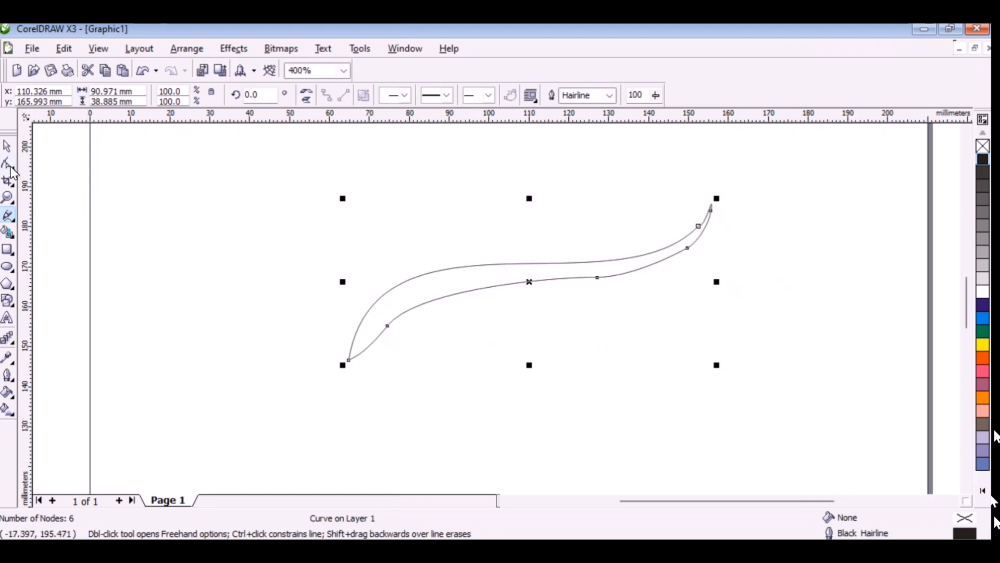
Remove the leftmost intermediate node on the shape's lower edge and adjust the curve handles so the left part arches smoothly.
{"action": "left_click", "coordinate": [8, 165]}
{"action": "double_click", "coordinate": [387, 326]}
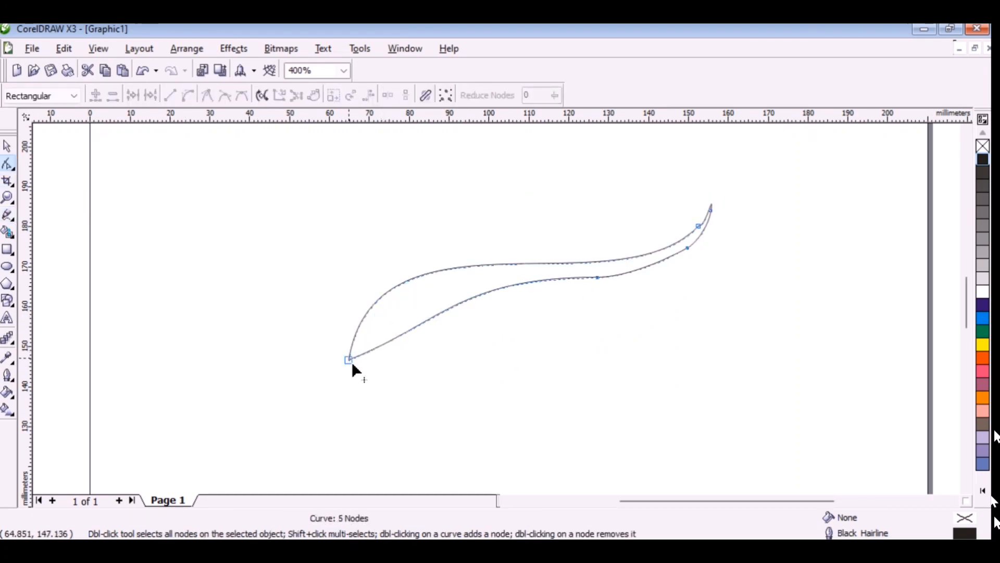
{"action": "left_click", "coordinate": [348, 360]}
{"action": "left_click_drag", "start_coordinate": [442, 333], "coordinate": [393, 313]}
{"action": "left_click_drag", "start_coordinate": [619, 312], "coordinate": [609, 313]}
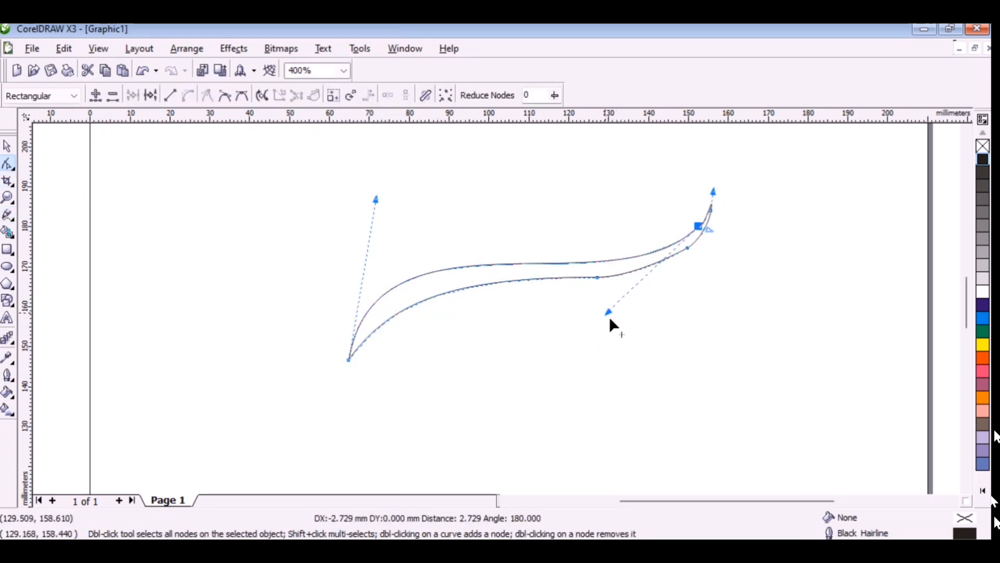
Even out the stroke's right half by shifting its nodes and removing the extra lower-edge node, and fill the shape with black.
{"action": "left_click_drag", "start_coordinate": [699, 227], "coordinate": [691, 231]}
{"action": "left_click_drag", "start_coordinate": [598, 278], "coordinate": [586, 278]}
{"action": "double_click", "coordinate": [687, 249]}
{"action": "left_click_drag", "start_coordinate": [408, 280], "coordinate": [422, 276]}
{"action": "left_click", "coordinate": [984, 160]}
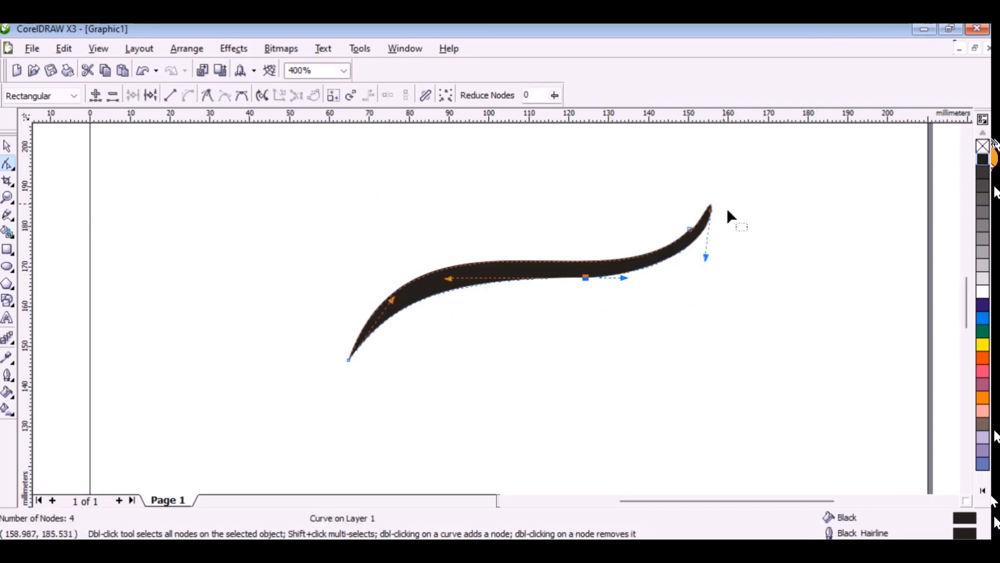
Extend the black stroke's right tip up and outward, convert the tip node to a cusp and bend its handle into a sharp point.
{"action": "left_click_drag", "start_coordinate": [711, 211], "coordinate": [721, 193]}
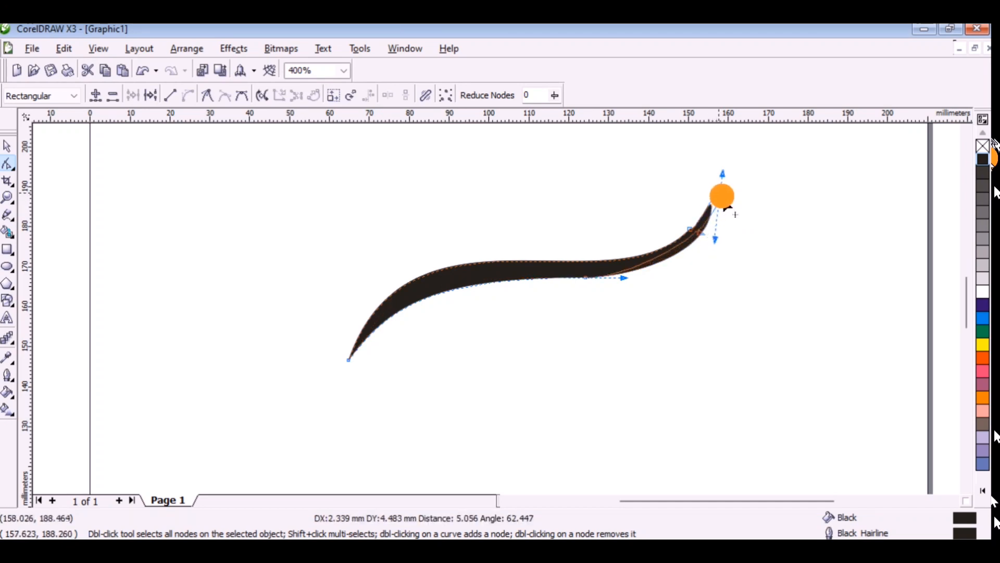
{"action": "left_click_drag", "start_coordinate": [661, 256], "coordinate": [665, 259]}
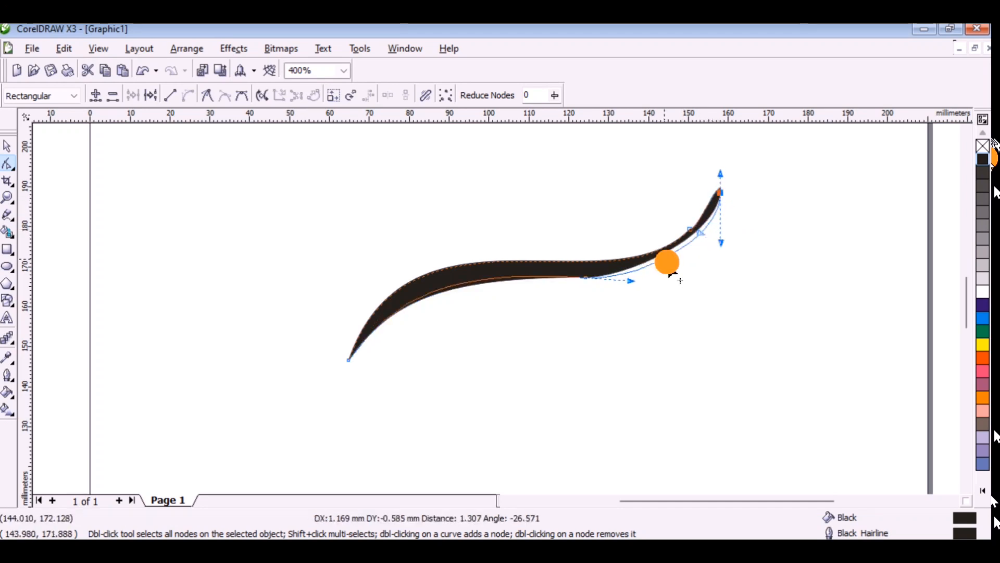
{"action": "right_click", "coordinate": [724, 198]}
{"action": "left_click", "coordinate": [748, 272]}
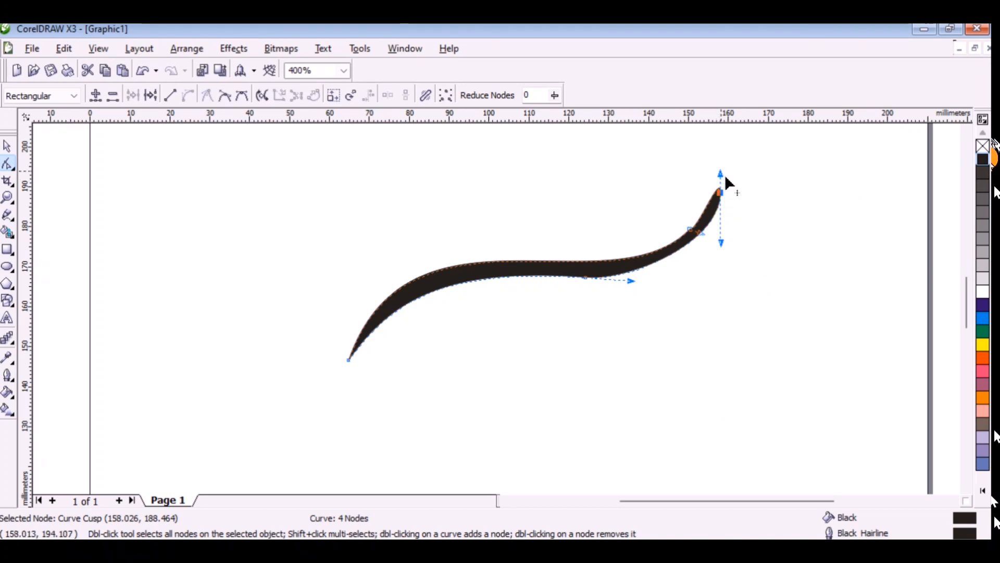
{"action": "left_click_drag", "start_coordinate": [722, 173], "coordinate": [712, 214]}
Replace the stroke's upper-edge node near the tip with one farther left, and the middle lower-edge node with one farther right.
{"action": "double_click", "coordinate": [669, 245]}
{"action": "double_click", "coordinate": [690, 230]}
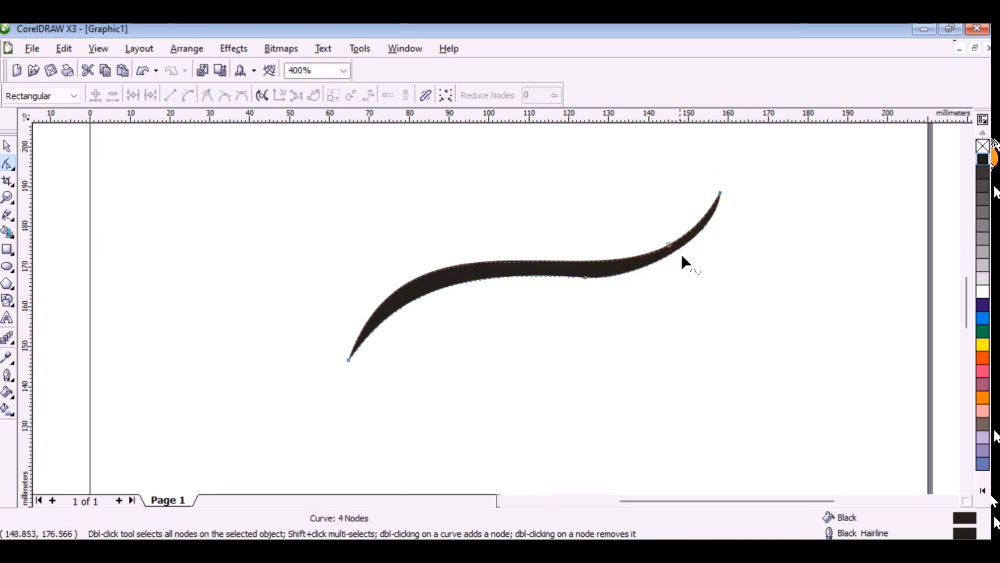
{"action": "double_click", "coordinate": [623, 281]}
{"action": "double_click", "coordinate": [586, 277]}
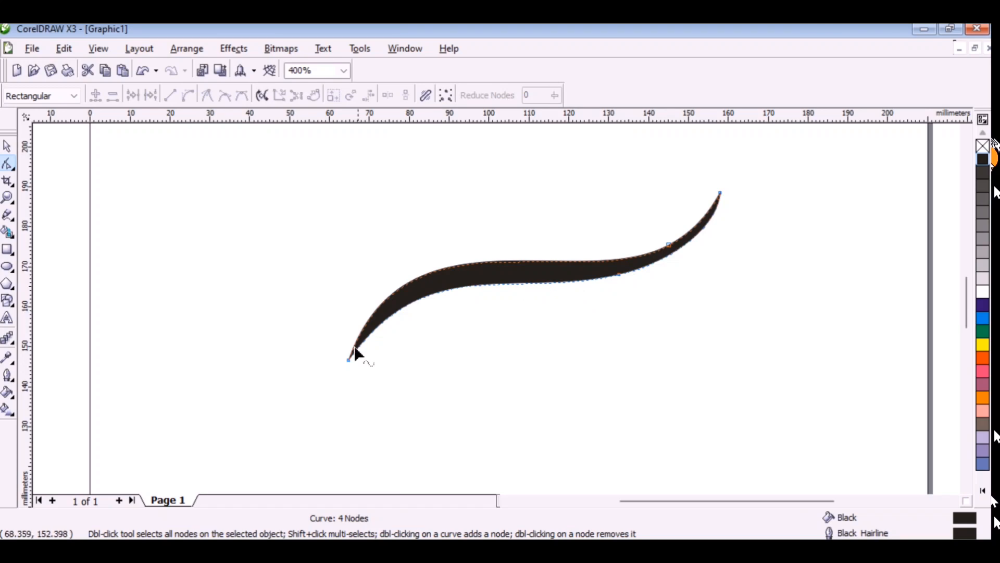
Draw a freehand wavy curve from just below the black stroke's left end, dipping and rising to its lower edge near the right end.
{"action": "left_click", "coordinate": [10, 217]}
{"action": "left_click", "coordinate": [388, 391]}
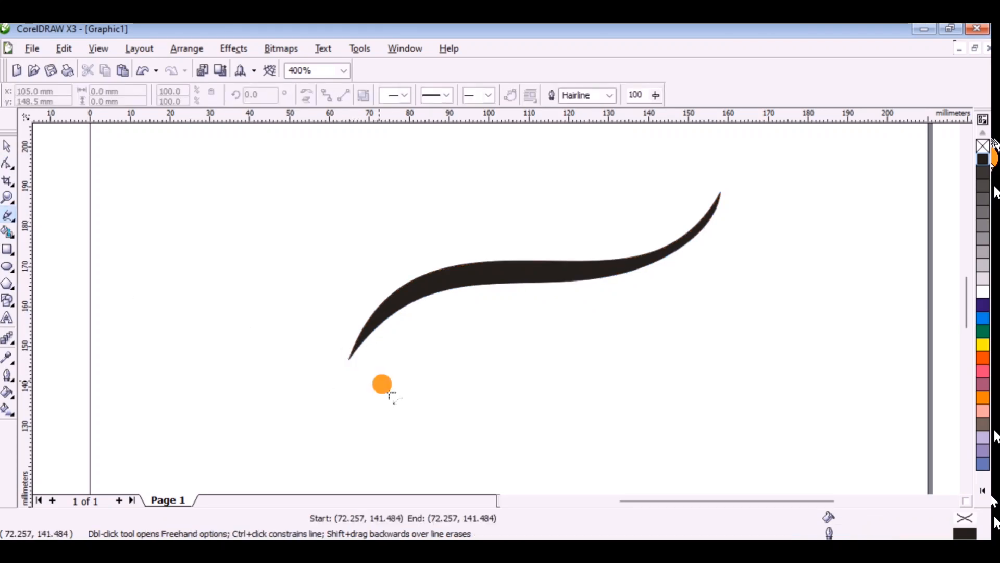
{"action": "left_click_drag", "start_coordinate": [420, 379], "coordinate": [505, 399]}
{"action": "mouse_move", "coordinate": [582, 385]}
{"action": "left_mouse_down"}
{"action": "mouse_move", "coordinate": [646, 333]}
{"action": "mouse_move", "coordinate": [658, 279]}
{"action": "mouse_move", "coordinate": [648, 267]}
{"action": "left_mouse_up"}
Remove the node just past the lower curve's lowest point, then try removing the neighbouring node on the rise and undo that.
{"action": "key", "text": "F10"}
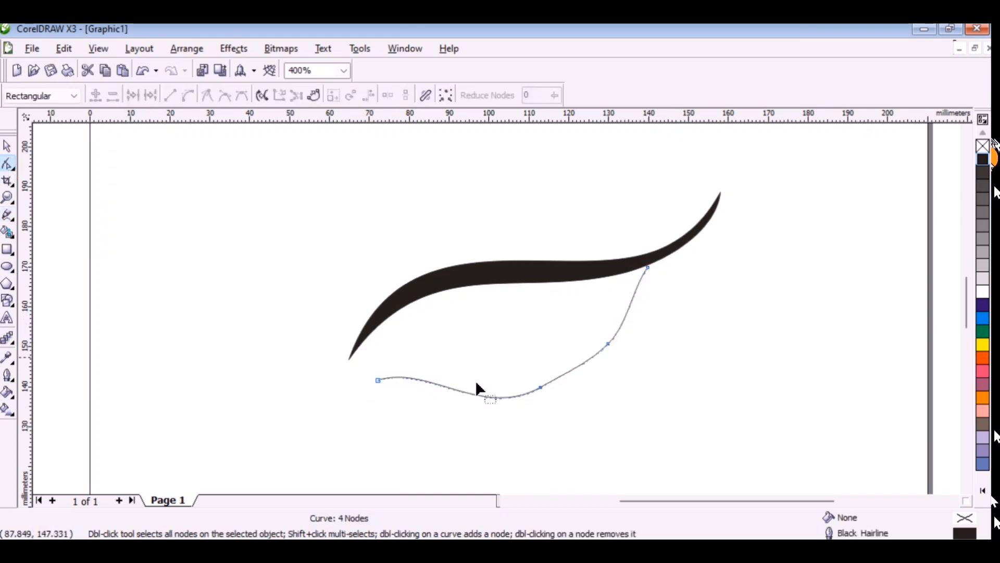
{"action": "double_click", "coordinate": [542, 388]}
{"action": "left_click", "coordinate": [609, 345]}
{"action": "key", "text": "Delete"}
{"action": "key", "text": "ctrl+z"}
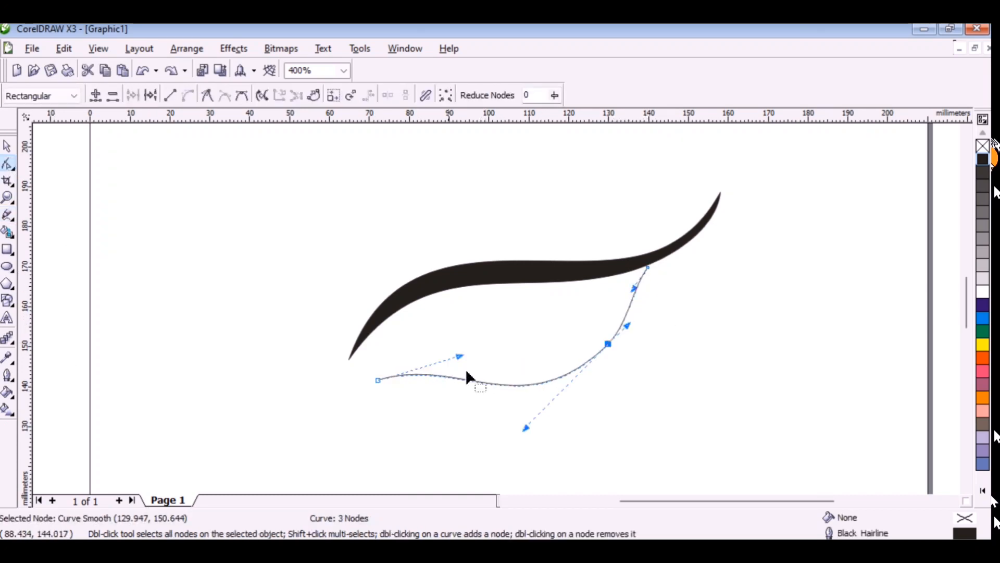
Move the lower curve's left end toward the black stroke and adjust the handles to raise its hump and flatten its dip.
{"action": "left_click_drag", "start_coordinate": [461, 358], "coordinate": [474, 343]}
{"action": "left_click_drag", "start_coordinate": [381, 382], "coordinate": [370, 370]}
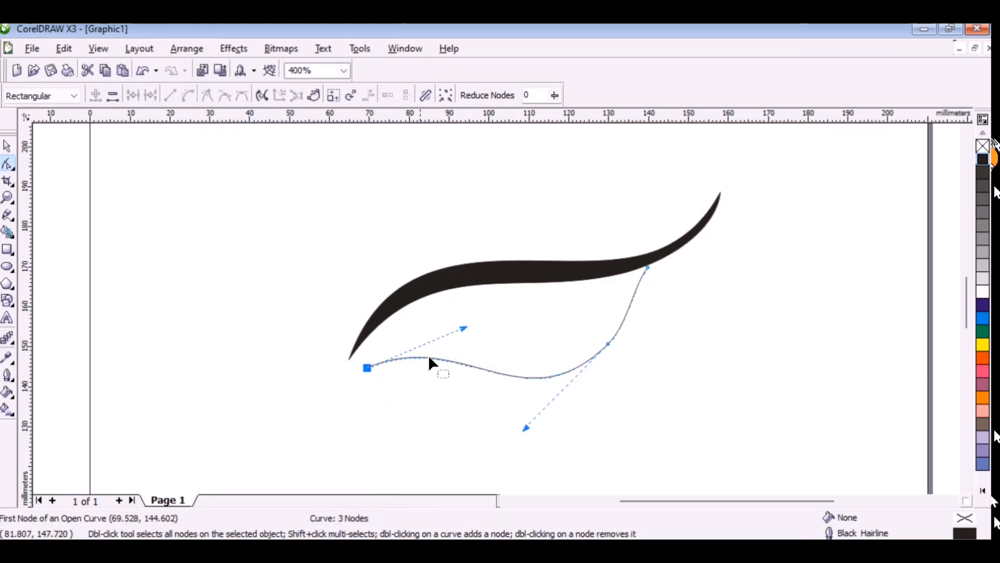
{"action": "left_click_drag", "start_coordinate": [466, 332], "coordinate": [470, 319]}
{"action": "left_click_drag", "start_coordinate": [527, 427], "coordinate": [477, 427]}
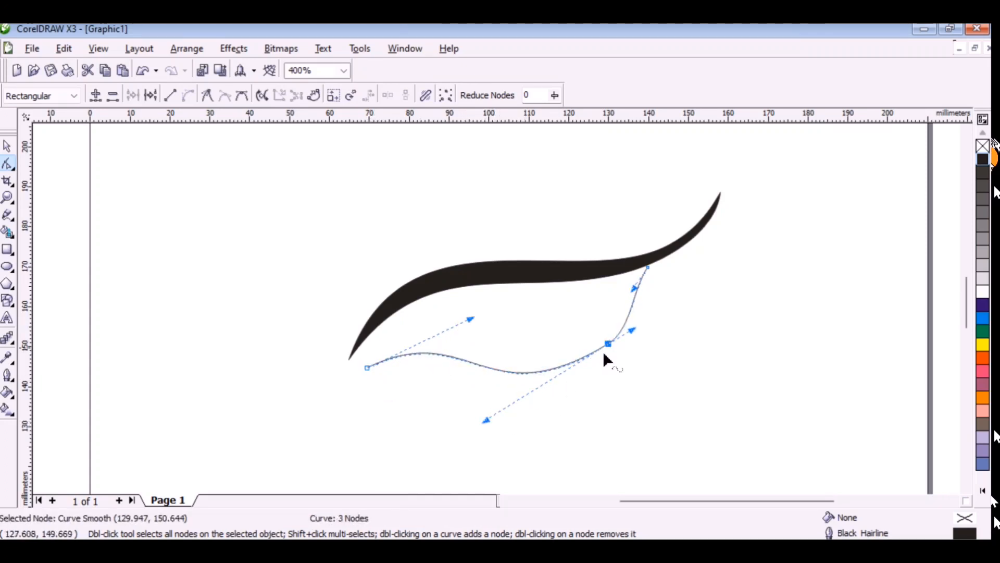
Refine the lower curve with new nodes on its right rise and at its dip, remove the old node between them and adjust the hump.
{"action": "left_click_drag", "start_coordinate": [608, 343], "coordinate": [589, 344]}
{"action": "left_click_drag", "start_coordinate": [634, 289], "coordinate": [645, 286]}
{"action": "double_click", "coordinate": [625, 307]}
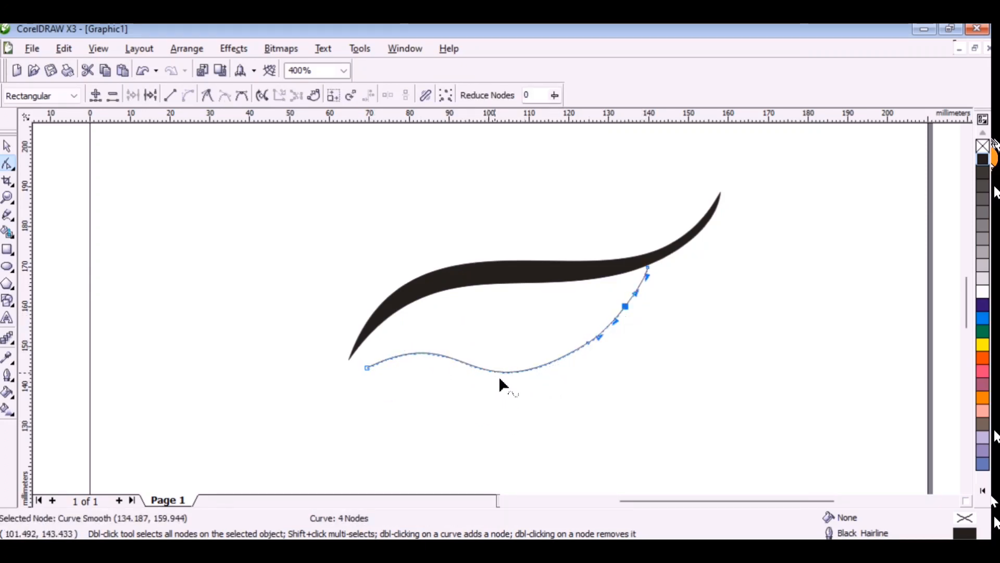
{"action": "double_click", "coordinate": [497, 372]}
{"action": "double_click", "coordinate": [588, 343]}
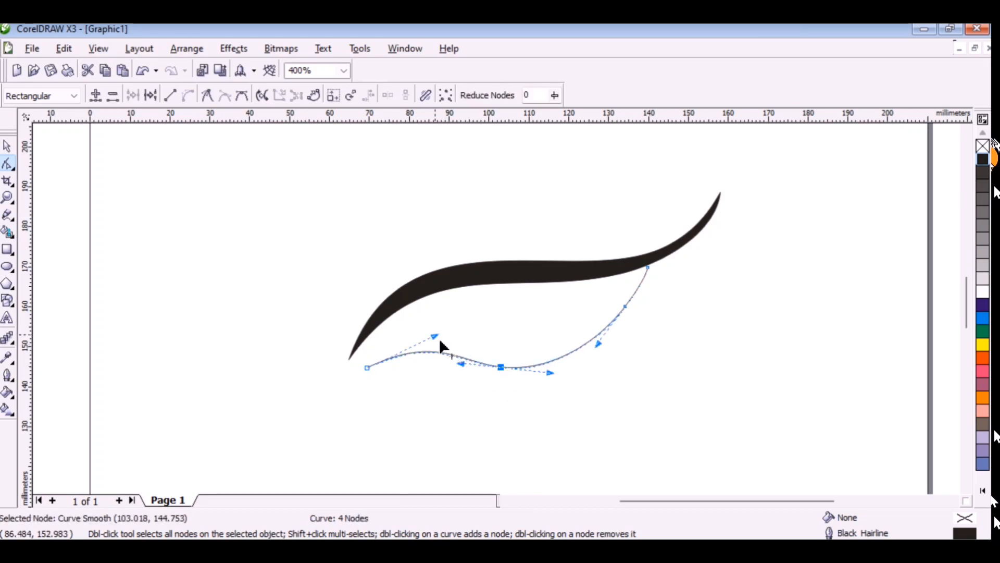
{"action": "left_click_drag", "start_coordinate": [500, 368], "coordinate": [507, 371]}
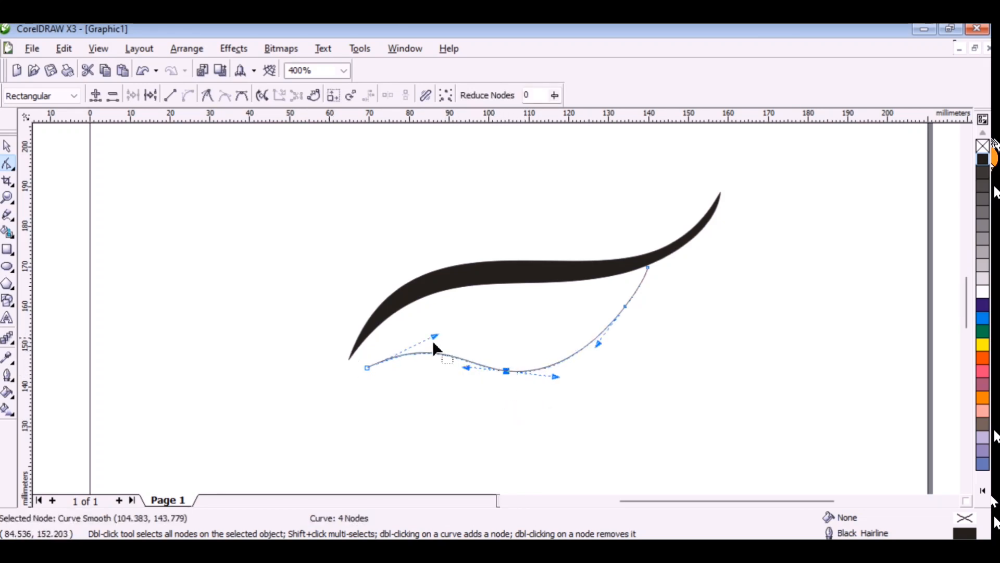
{"action": "left_click_drag", "start_coordinate": [435, 336], "coordinate": [429, 331]}
Draw a second freehand edge beneath the lower curve from its left end to its right end, closing a shape about 70 by 29 mm.
{"action": "left_click", "coordinate": [8, 217]}
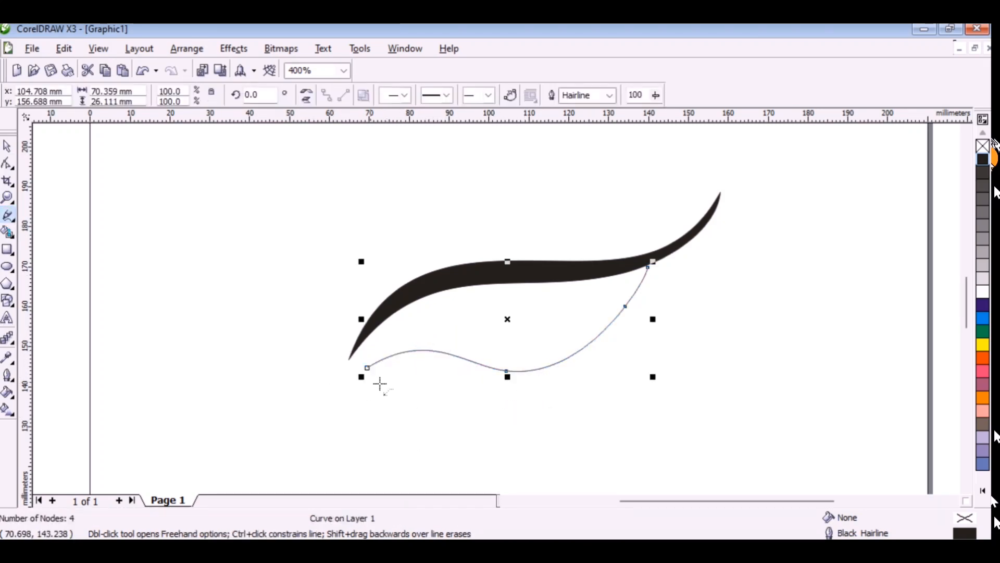
{"action": "left_click", "coordinate": [381, 385]}
{"action": "left_click", "coordinate": [432, 365]}
{"action": "left_click_drag", "start_coordinate": [431, 365], "coordinate": [531, 383]}
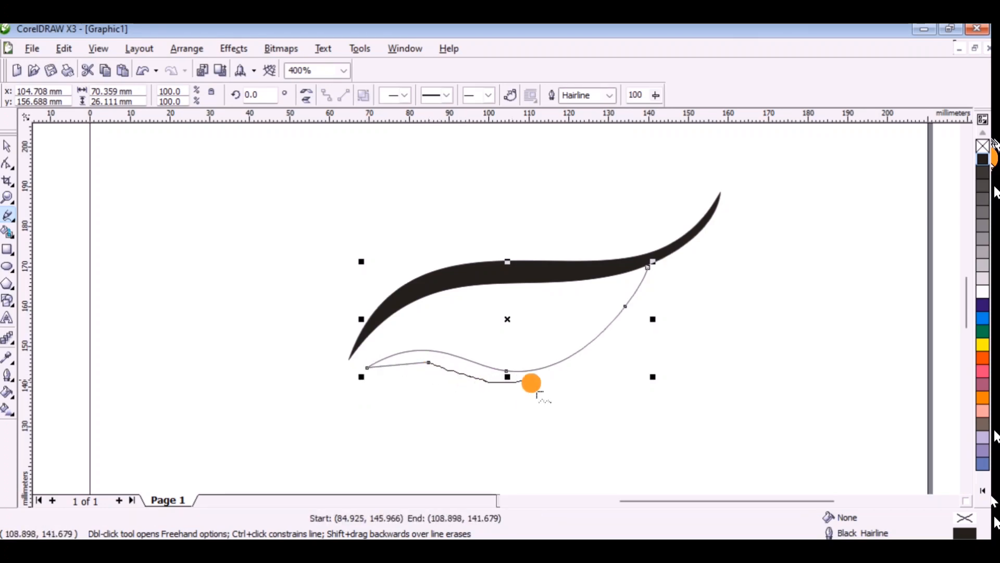
{"action": "left_click_drag", "start_coordinate": [654, 301], "coordinate": [649, 268]}
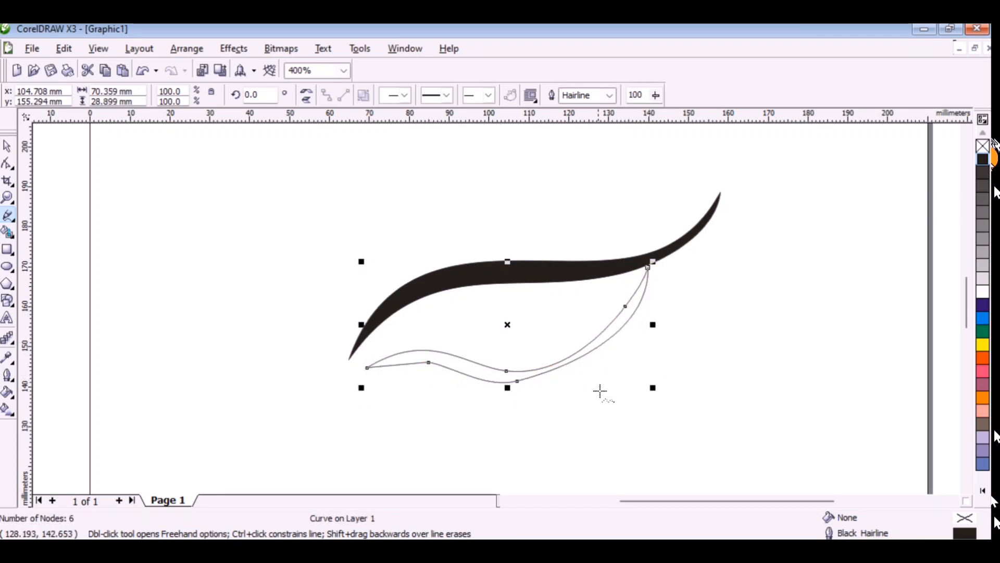
Smooth the left half of the lower shape's outer edge and move its bottom node closer to the inner edge.
{"action": "left_click", "coordinate": [12, 166]}
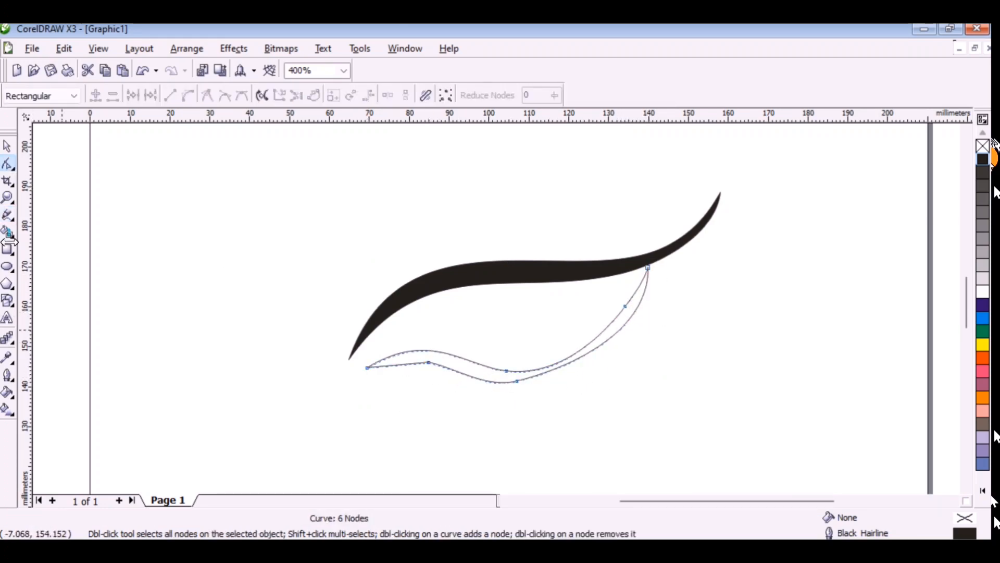
{"action": "double_click", "coordinate": [427, 374]}
{"action": "left_click_drag", "start_coordinate": [427, 375], "coordinate": [435, 363]}
{"action": "left_click_drag", "start_coordinate": [370, 371], "coordinate": [393, 366]}
{"action": "left_click_drag", "start_coordinate": [520, 383], "coordinate": [540, 376]}
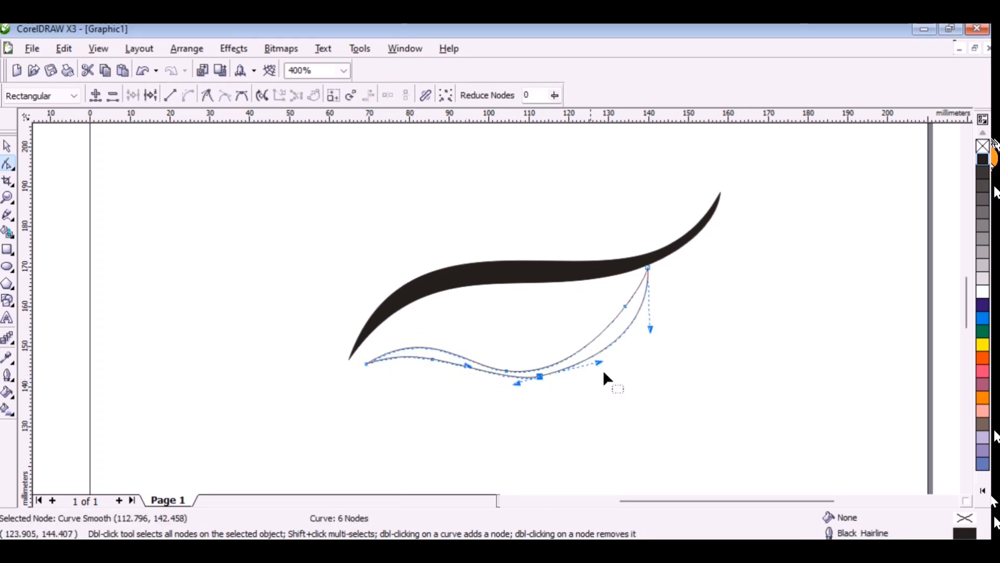
Narrow the lower shape's right side, replace the outer edge's bottom node with one farther up the rise and bow the bottom slightly downward.
{"action": "left_click", "coordinate": [655, 332]}
{"action": "left_click_drag", "start_coordinate": [653, 330], "coordinate": [630, 339]}
{"action": "double_click", "coordinate": [603, 349]}
{"action": "double_click", "coordinate": [541, 376]}
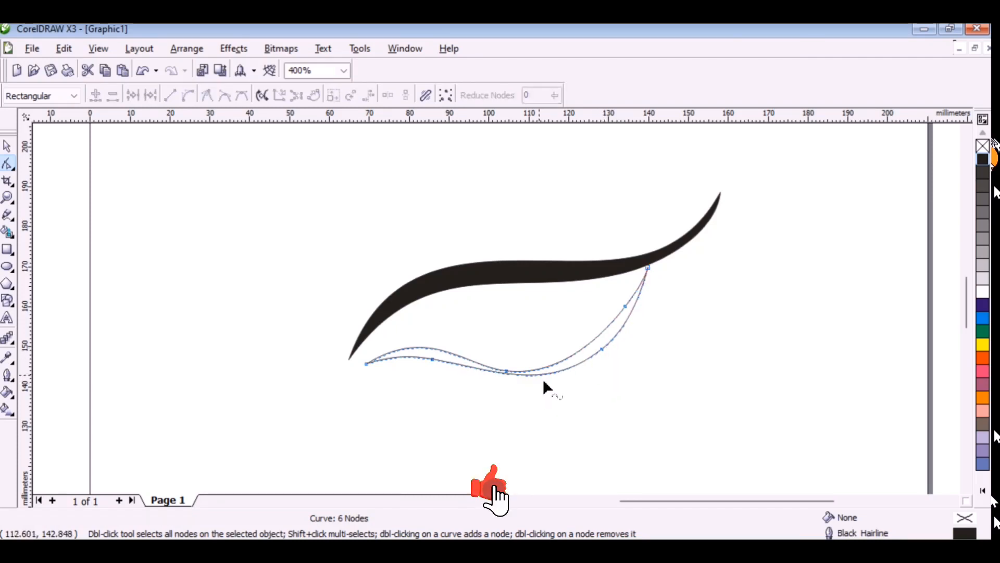
{"action": "left_click_drag", "start_coordinate": [520, 375], "coordinate": [517, 383]}
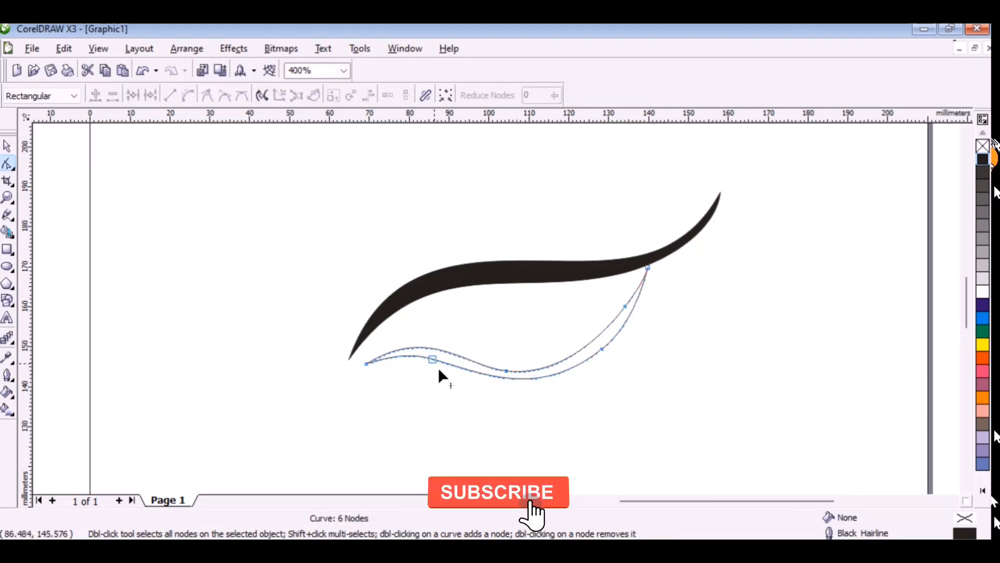
Fine-tune the nodes and handles on both edges of the lower shape to form a thin, even, tapering stroke.
{"action": "left_click_drag", "start_coordinate": [433, 360], "coordinate": [442, 360]}
{"action": "left_click_drag", "start_coordinate": [605, 348], "coordinate": [593, 349]}
{"action": "left_click", "coordinate": [533, 399]}
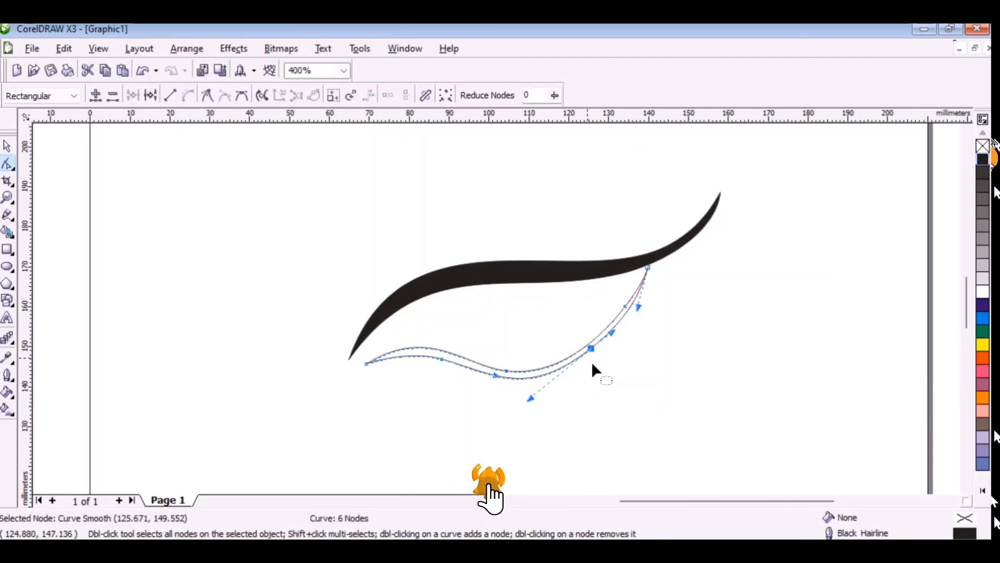
{"action": "left_click", "coordinate": [510, 371]}
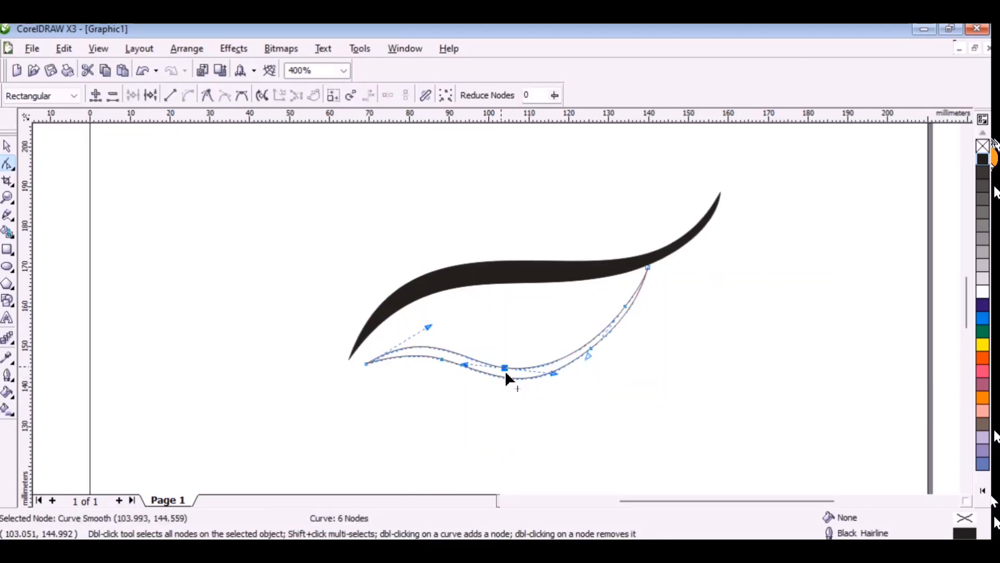
{"action": "left_click_drag", "start_coordinate": [507, 371], "coordinate": [512, 370]}
{"action": "left_click_drag", "start_coordinate": [429, 328], "coordinate": [445, 356]}
{"action": "left_click_drag", "start_coordinate": [531, 400], "coordinate": [531, 398]}
{"action": "left_click_drag", "start_coordinate": [591, 351], "coordinate": [596, 350]}
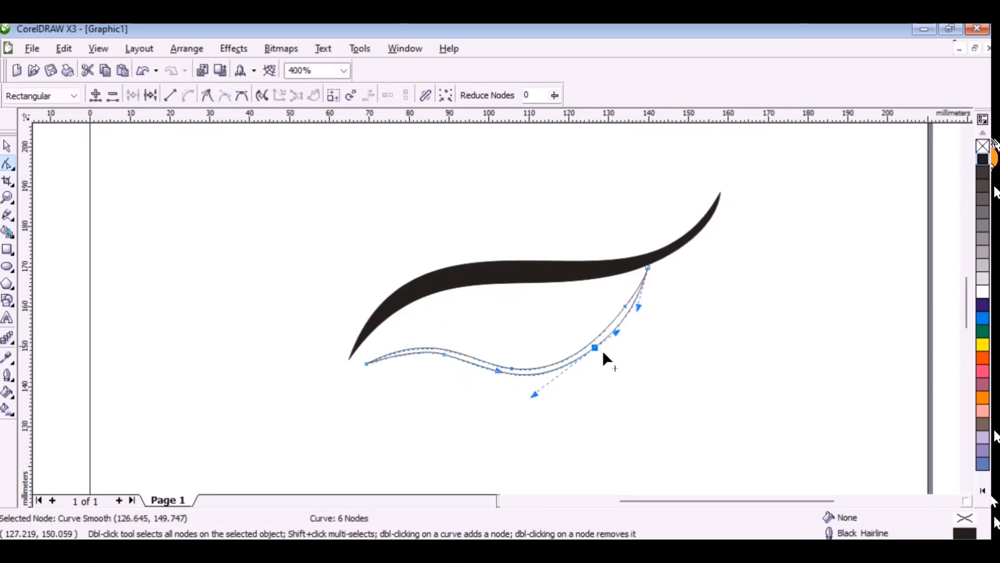
Fill the lower shape with black, simplify its nodes and raise its dip into a shallower curve.
{"action": "left_click", "coordinate": [983, 161]}
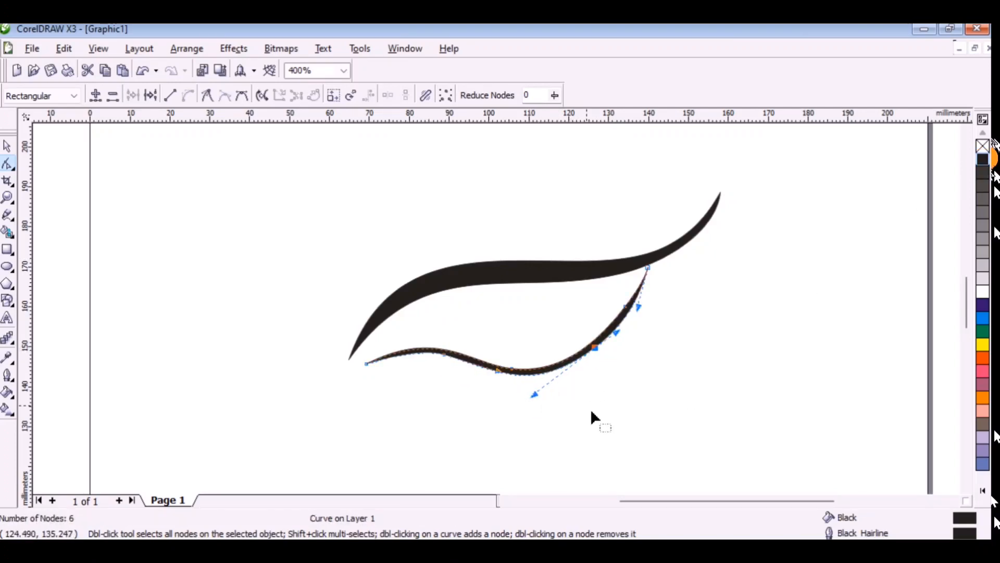
{"action": "double_click", "coordinate": [513, 370]}
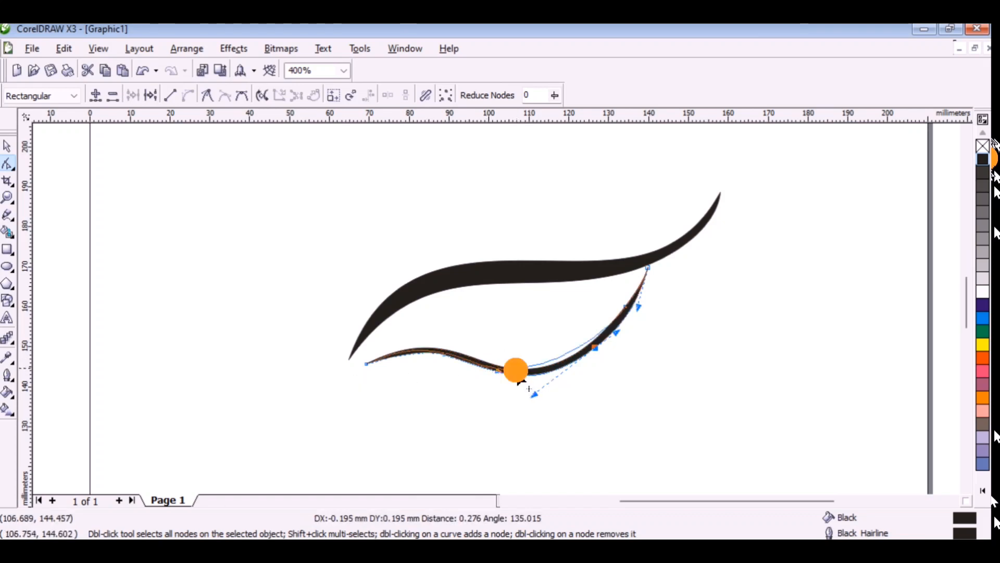
{"action": "mouse_move", "coordinate": [551, 374]}
{"action": "left_mouse_down"}
{"action": "mouse_move", "coordinate": [547, 357]}
{"action": "mouse_move", "coordinate": [539, 362]}
{"action": "left_mouse_up"}
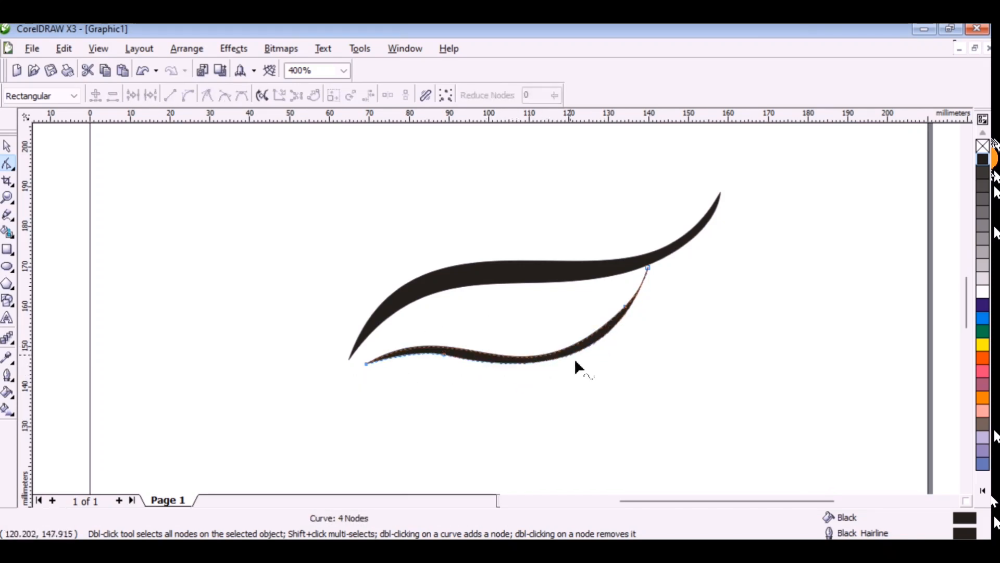
Shift the lower shape's right inner-edge node slightly down and left and pull the outer edge's handle outward to thicken the bottom curve.
{"action": "double_click", "coordinate": [578, 356]}
{"action": "double_click", "coordinate": [578, 357]}
{"action": "left_click", "coordinate": [626, 311]}
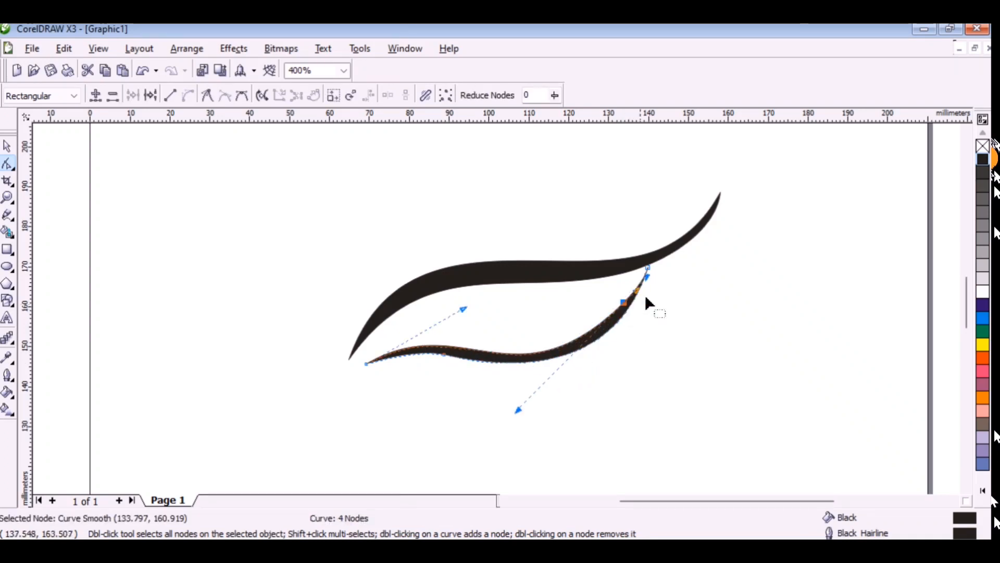
{"action": "left_click_drag", "start_coordinate": [628, 313], "coordinate": [624, 312]}
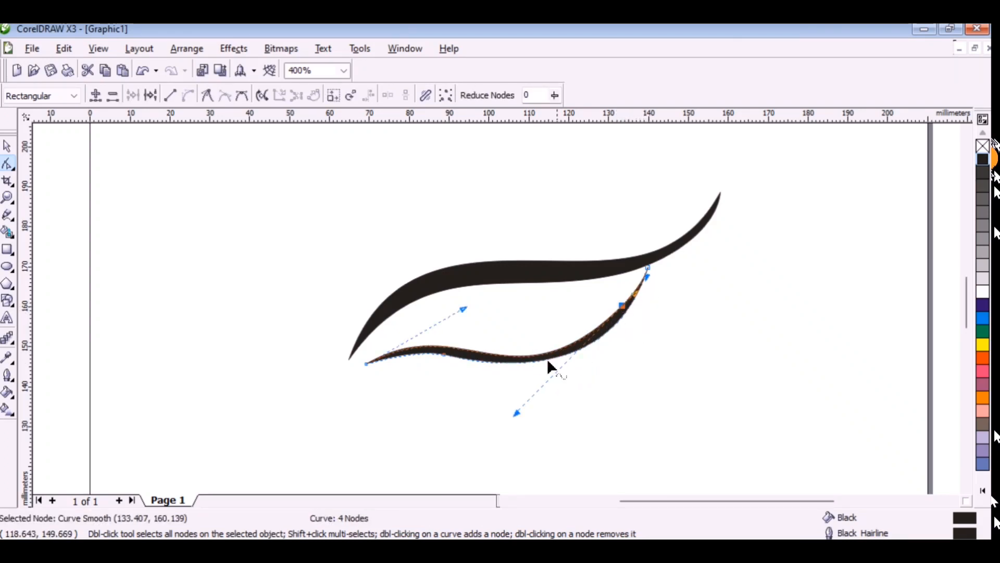
{"action": "double_click", "coordinate": [448, 359]}
{"action": "key", "text": "ctrl+z"}
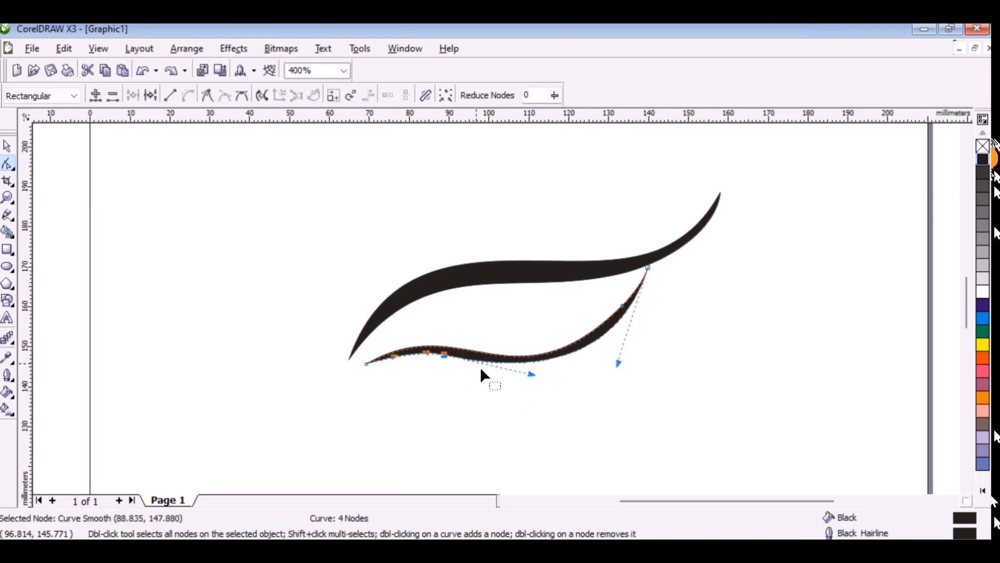
{"action": "left_click_drag", "start_coordinate": [537, 380], "coordinate": [547, 386]}
{"action": "left_click", "coordinate": [405, 413]}
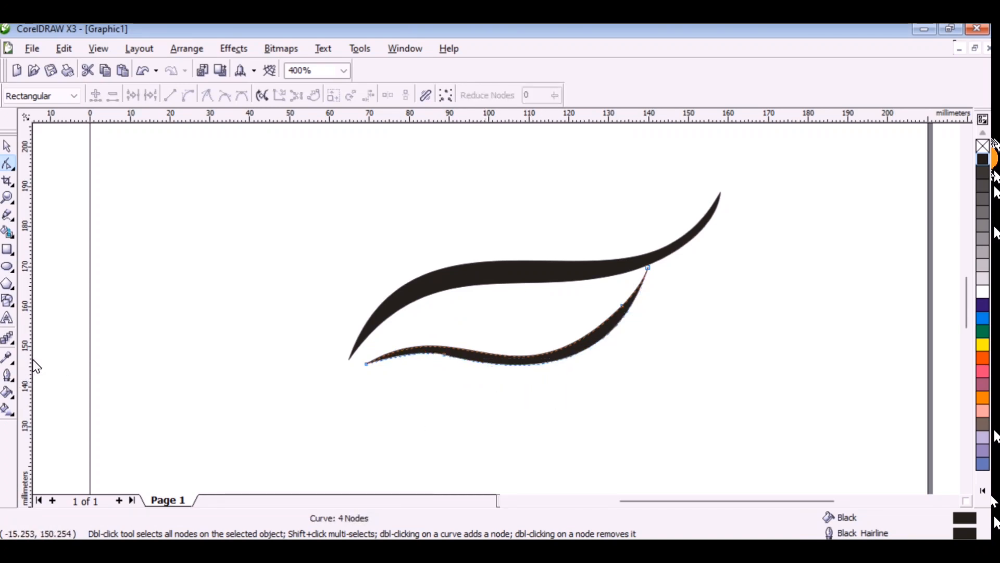
Draw a circle about 17.3 mm wide between the two strokes and place scaled-down copies of about 12.7 mm and 6.4 mm inside it.
{"action": "left_click", "coordinate": [7, 266]}
{"action": "mouse_move", "coordinate": [453, 282]}
{"action": "left_mouse_down"}
{"action": "mouse_move", "coordinate": [522, 353]}
{"action": "mouse_move", "coordinate": [517, 327]}
{"action": "left_mouse_up"}
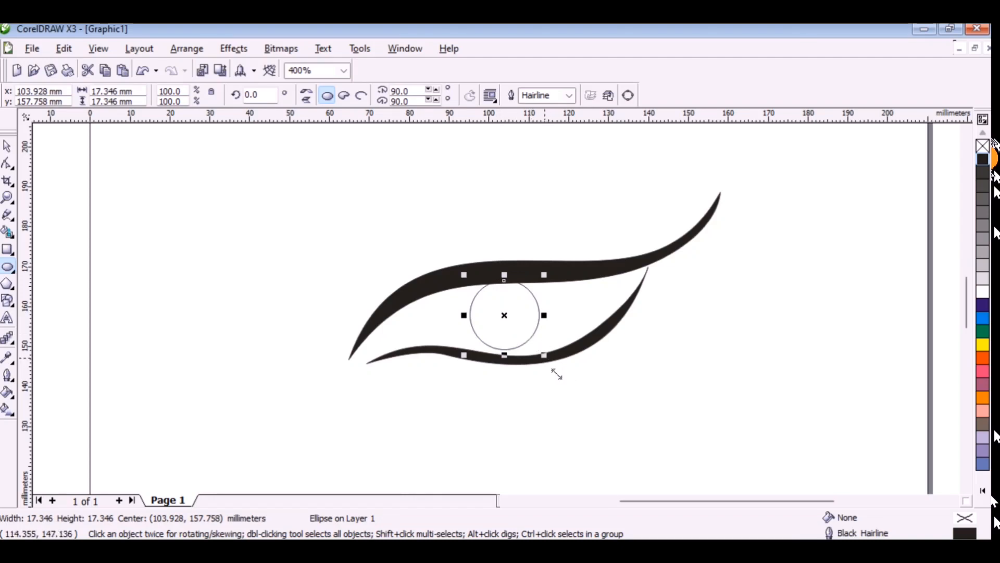
{"action": "left_click_drag", "start_coordinate": [555, 372], "coordinate": [516, 324]}
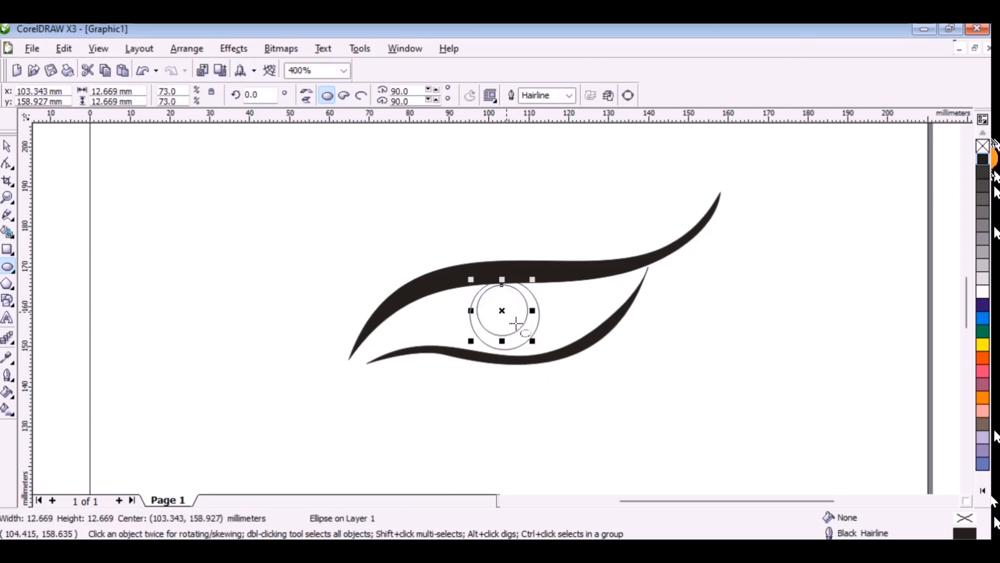
{"action": "left_click_drag", "start_coordinate": [547, 359], "coordinate": [506, 323]}
{"action": "key", "text": "ctrl+z"}
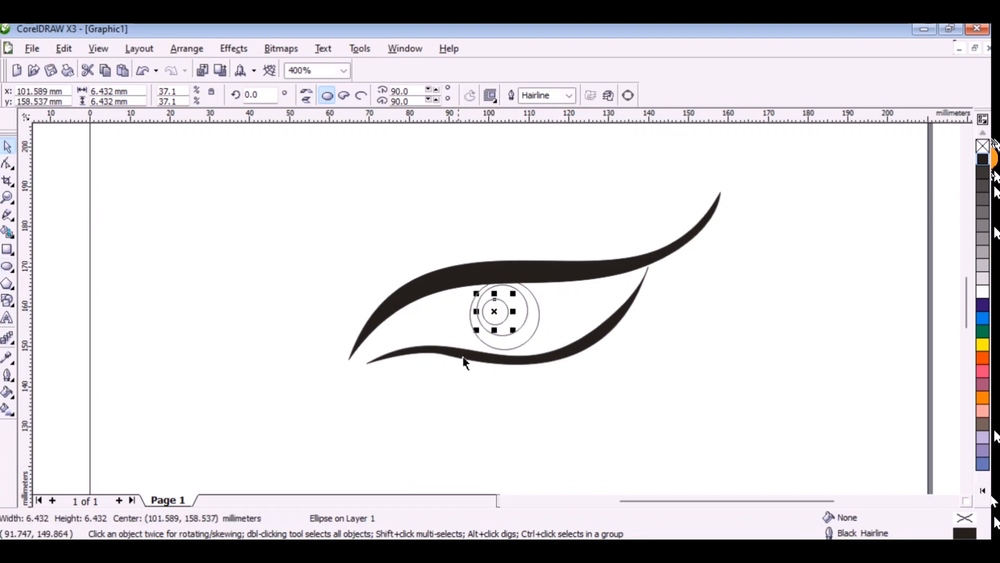
{"action": "left_click", "coordinate": [510, 352]}
{"action": "left_click", "coordinate": [982, 160]}
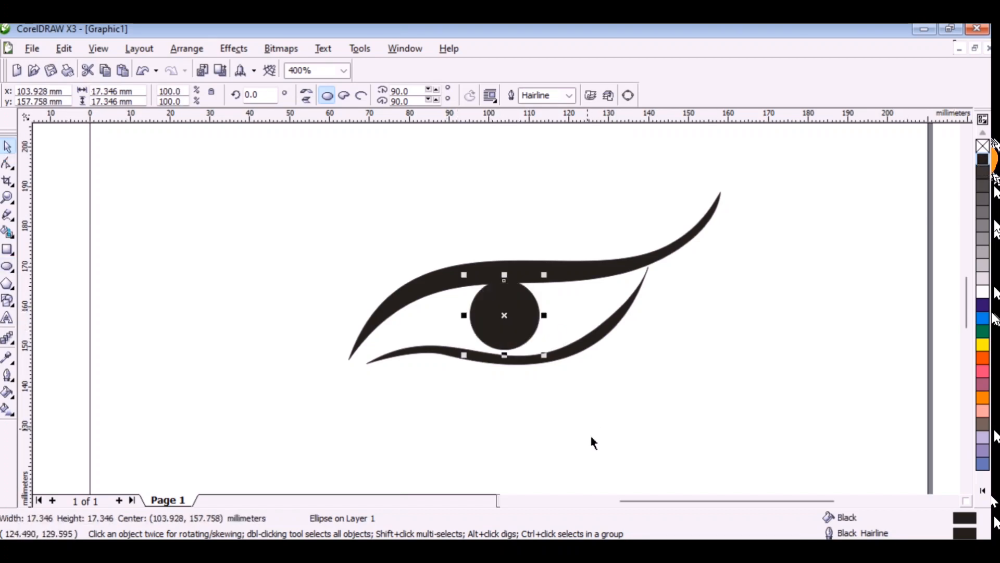
{"action": "key", "text": "ctrl+z"}
Reduce the smallest circle to about 5.7 mm and fill it with white.
{"action": "left_click", "coordinate": [507, 324]}
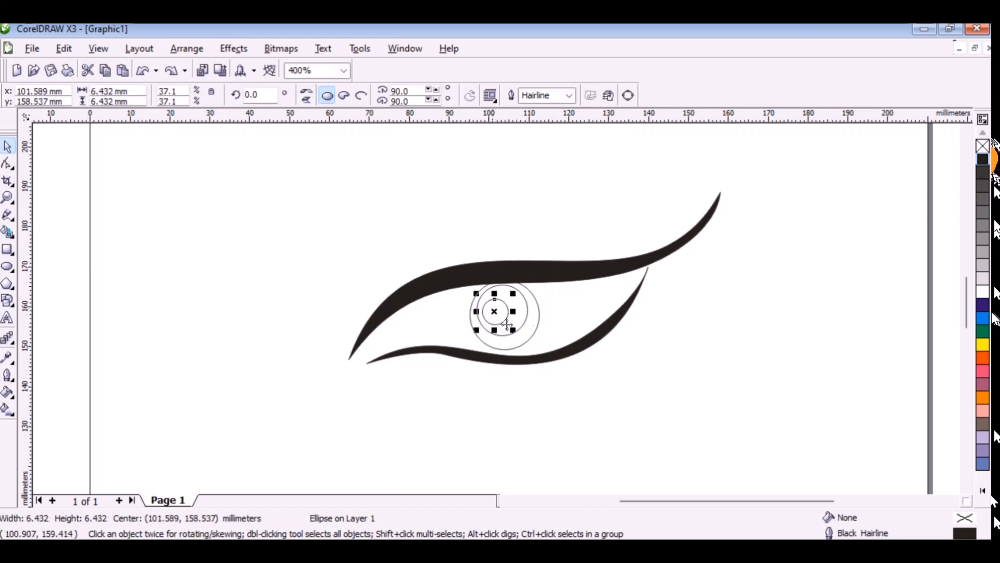
{"action": "left_click", "coordinate": [508, 326]}
{"action": "left_click", "coordinate": [983, 160]}
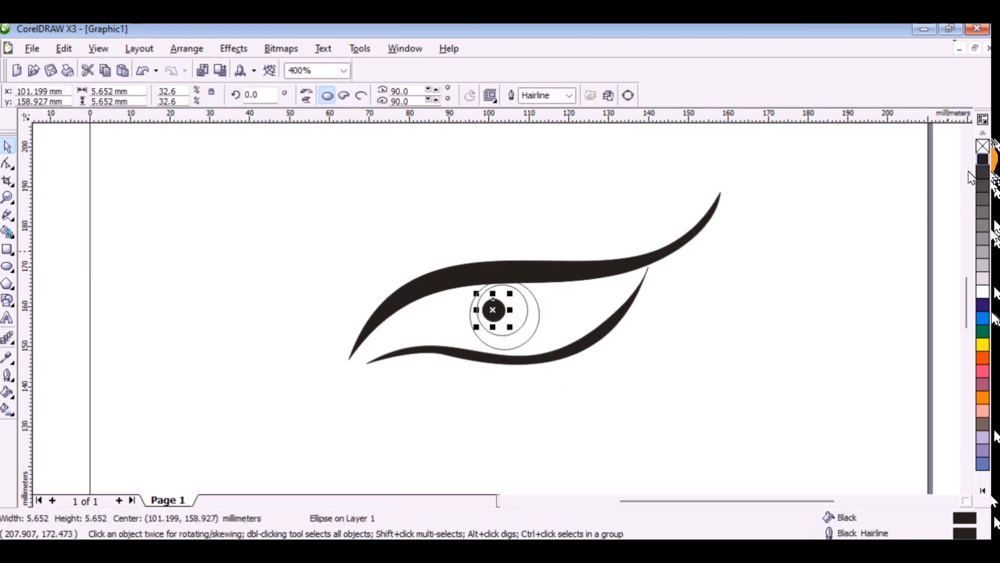
{"action": "left_click", "coordinate": [984, 291]}
Make a copy of the middle circle scaled down to about 11.1 mm and fill it with dark grey.
{"action": "left_click", "coordinate": [520, 321]}
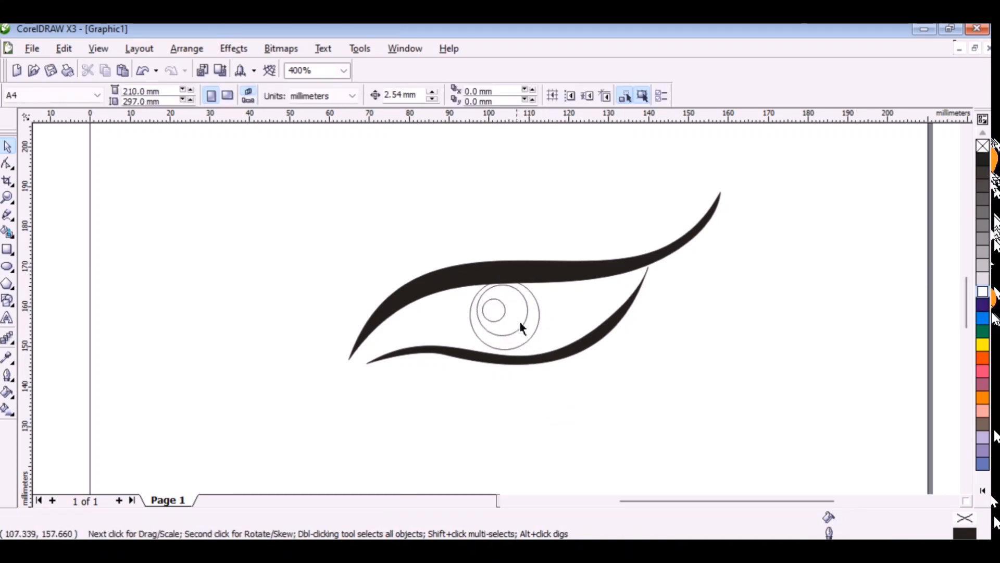
{"action": "left_click", "coordinate": [521, 333]}
{"action": "left_click_drag", "start_coordinate": [534, 342], "coordinate": [528, 336]}
{"action": "right_click", "coordinate": [528, 337]}
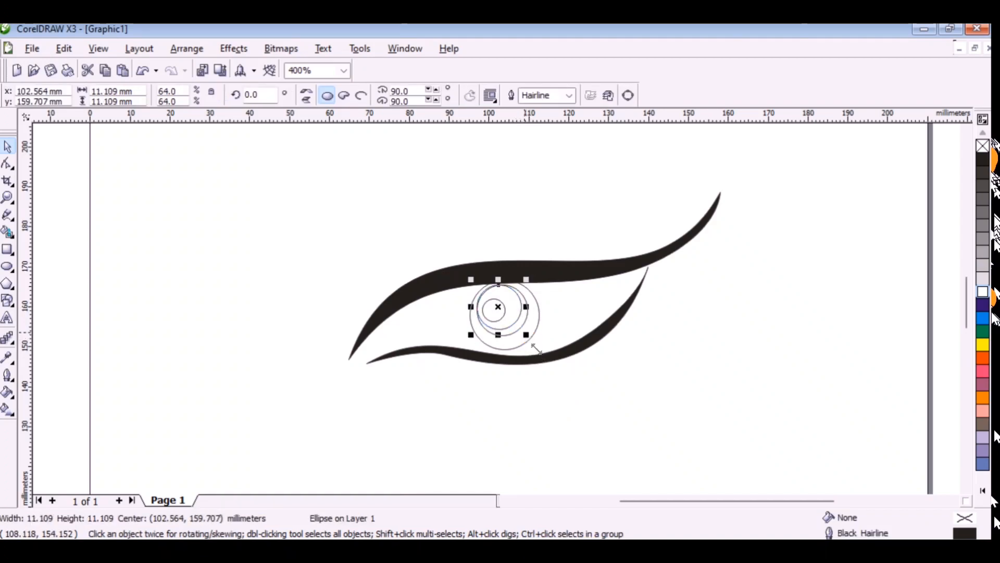
{"action": "key", "text": "Escape"}
{"action": "left_click", "coordinate": [515, 314]}
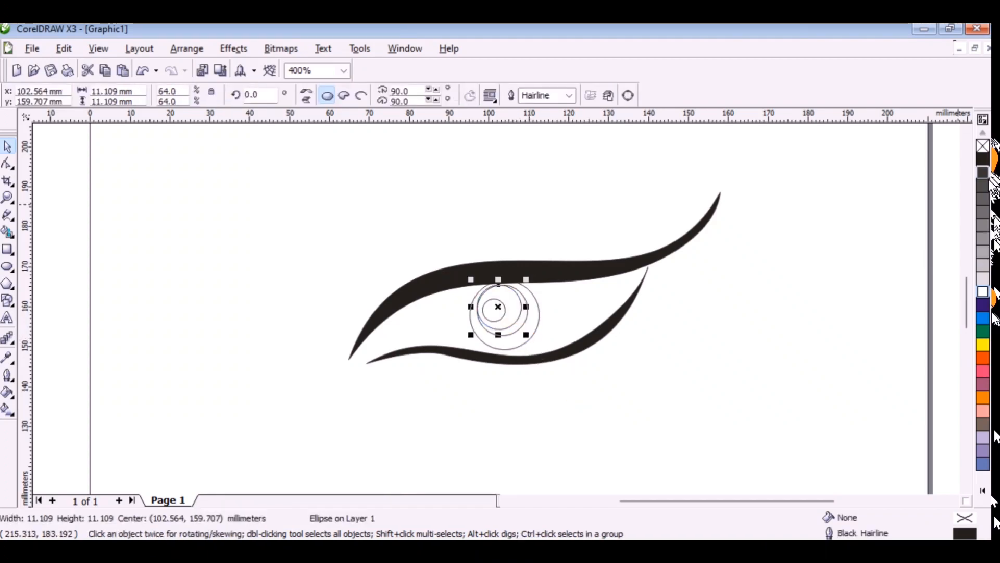
{"action": "left_click", "coordinate": [986, 174]}
Bring the small white circle in front of the dark grey circle.
{"action": "left_click", "coordinate": [686, 362]}
{"action": "left_click_drag", "start_coordinate": [344, 260], "coordinate": [522, 350]}
{"action": "key", "text": "shift+Page_Up"}
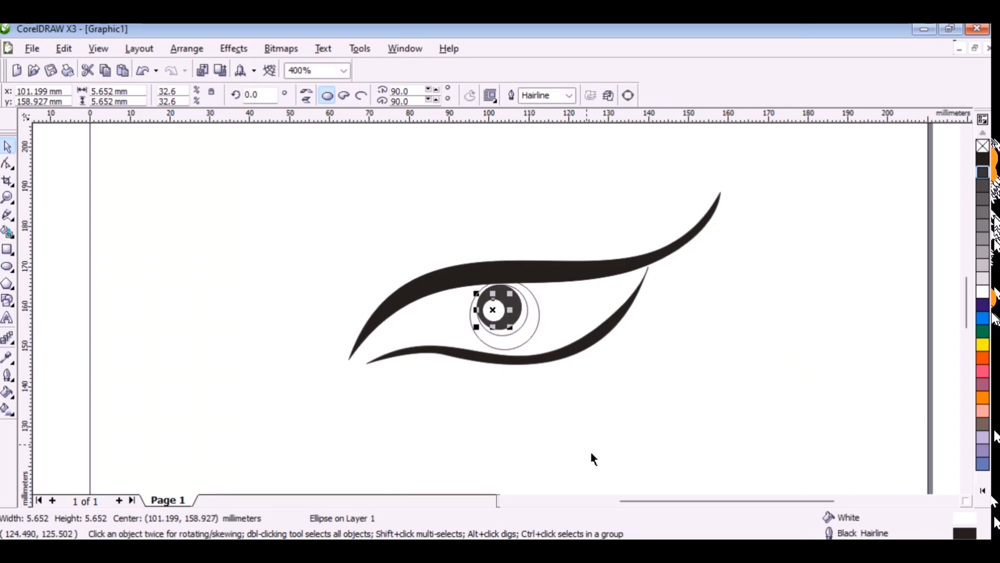
{"action": "left_click", "coordinate": [590, 450]}
Fill the circle behind the dark grey one with cyan and the outermost circle with black.
{"action": "left_click", "coordinate": [526, 319]}
{"action": "left_click", "coordinate": [983, 318]}
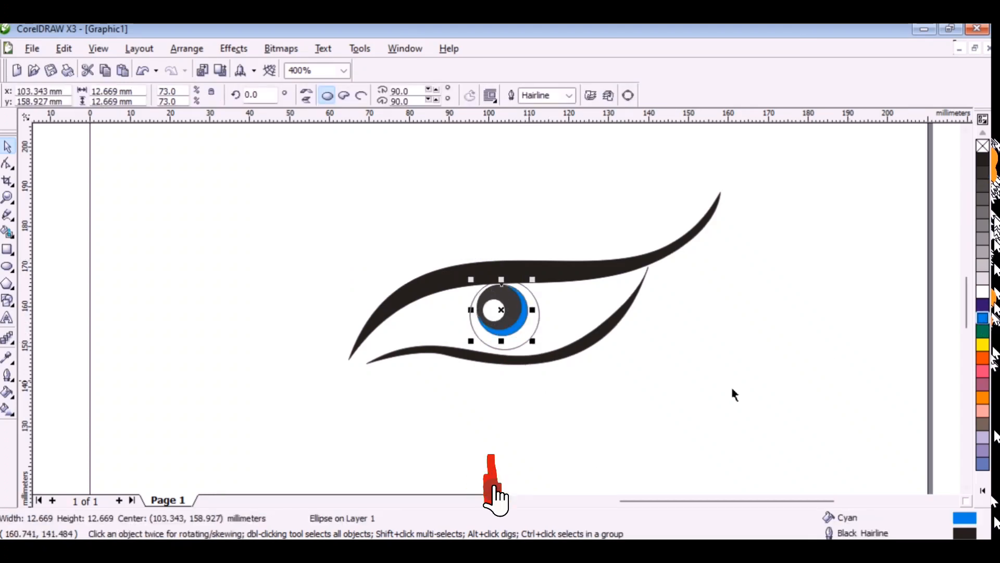
{"action": "left_click", "coordinate": [540, 338]}
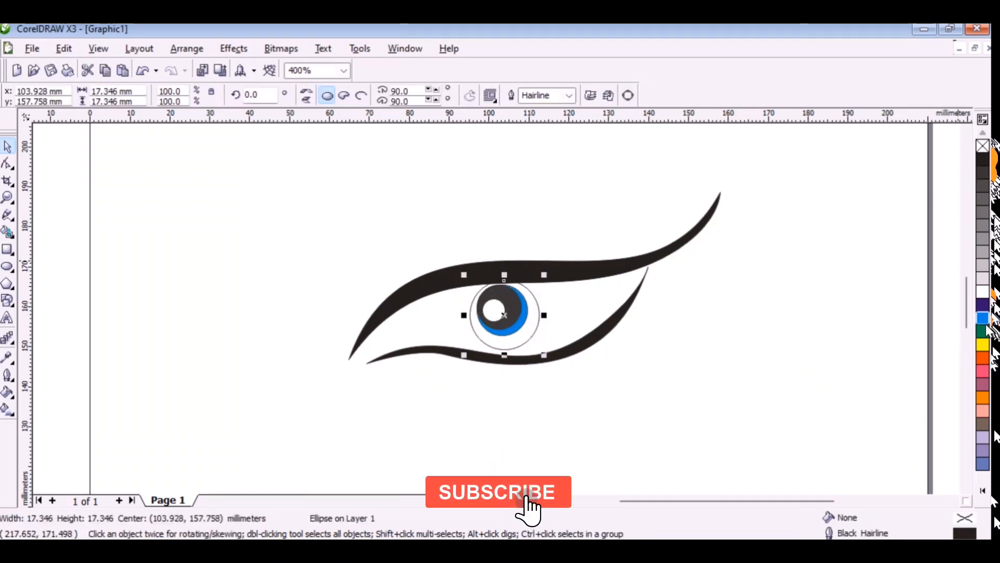
{"action": "left_click", "coordinate": [983, 160]}
{"action": "left_click", "coordinate": [728, 379]}
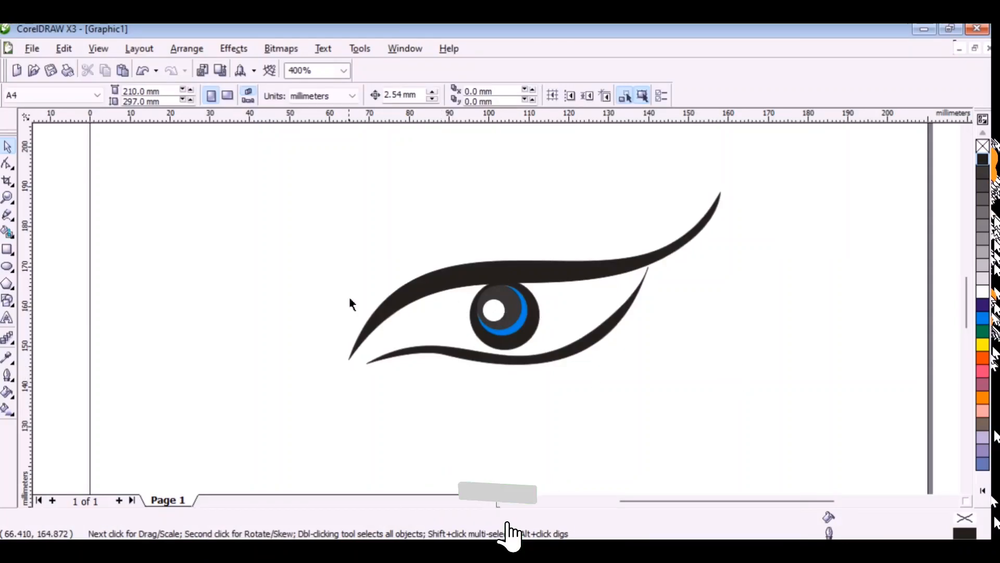
Draw a freehand curve about 70 mm wide above the upper stroke and add a copy flattened to about 93% of its height.
{"action": "left_click", "coordinate": [7, 215]}
{"action": "mouse_move", "coordinate": [351, 334]}
{"action": "left_mouse_down"}
{"action": "mouse_move", "coordinate": [417, 259]}
{"action": "mouse_move", "coordinate": [458, 245]}
{"action": "mouse_move", "coordinate": [533, 244]}
{"action": "mouse_move", "coordinate": [622, 257]}
{"action": "left_mouse_up"}
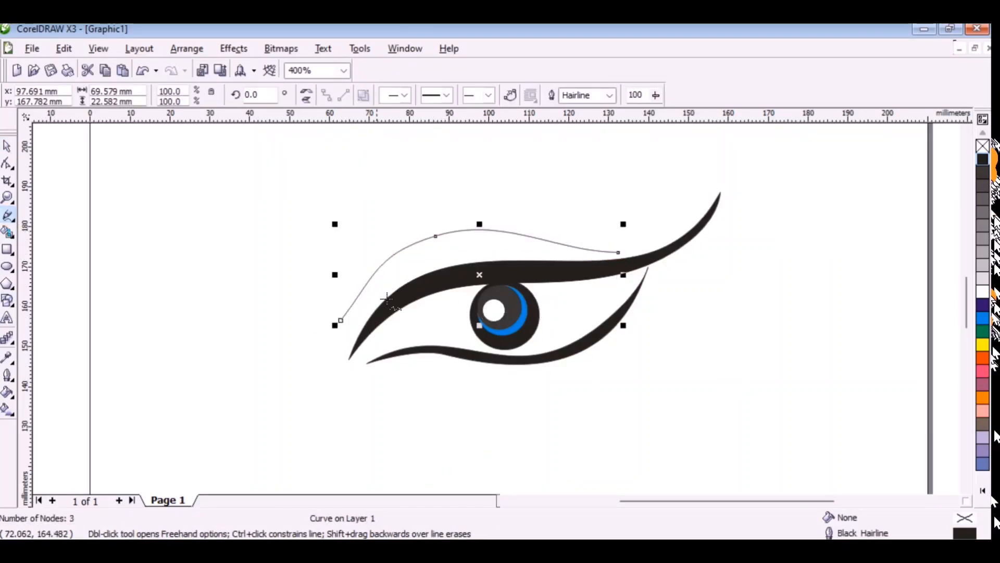
{"action": "left_click", "coordinate": [7, 163]}
{"action": "key", "text": "space"}
{"action": "left_click_drag", "start_coordinate": [479, 224], "coordinate": [495, 245]}
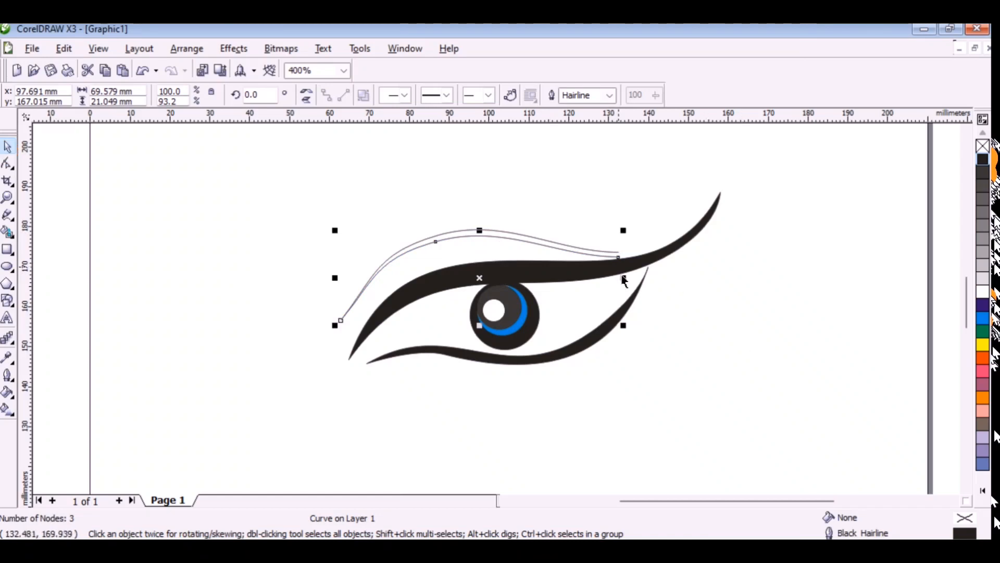
Combine the two curves above the upper stroke into one object and join their right end nodes.
{"action": "left_click", "coordinate": [551, 241], "text": "shift"}
{"action": "left_click", "coordinate": [7, 164]}
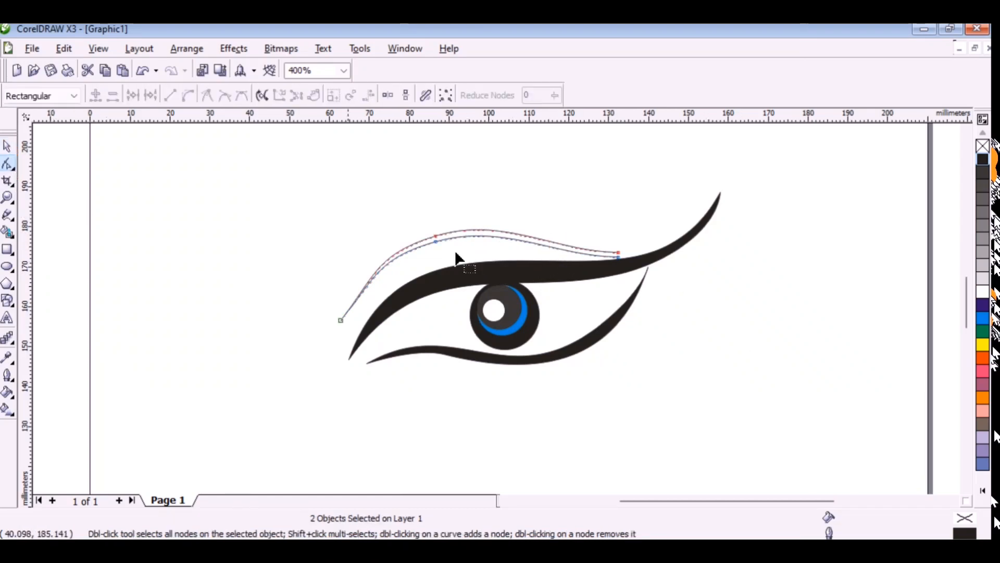
{"action": "scroll", "coordinate": [611, 254], "scroll_direction": "up", "scroll_amount": 1}
{"action": "left_click", "coordinate": [7, 147]}
{"action": "left_click", "coordinate": [404, 99]}
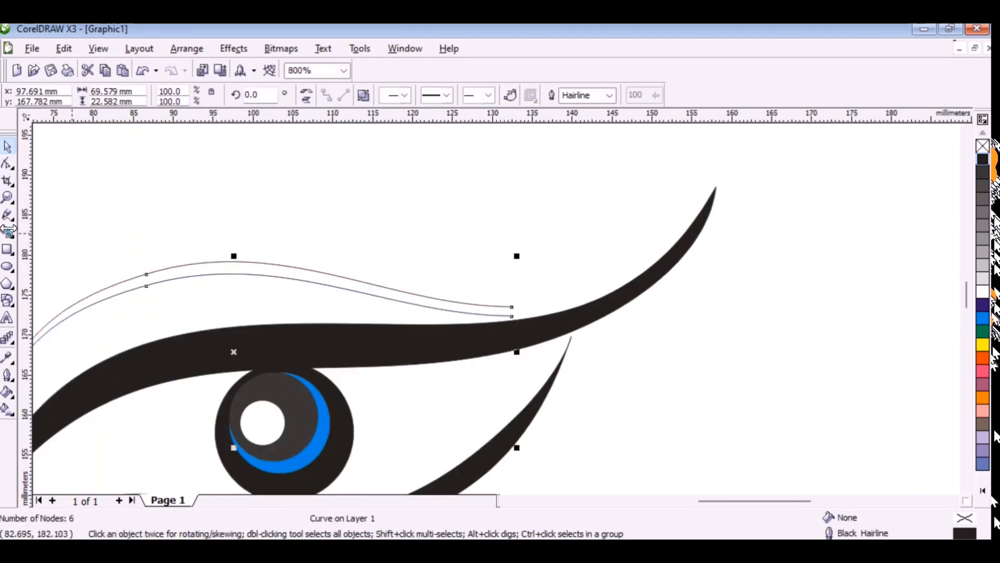
{"action": "left_click", "coordinate": [7, 164]}
{"action": "left_click_drag", "start_coordinate": [512, 316], "coordinate": [511, 307]}
Fill the combined crease shape with black and join its left end nodes into a closed point.
{"action": "scroll", "coordinate": [518, 375], "scroll_direction": "down", "scroll_amount": 1}
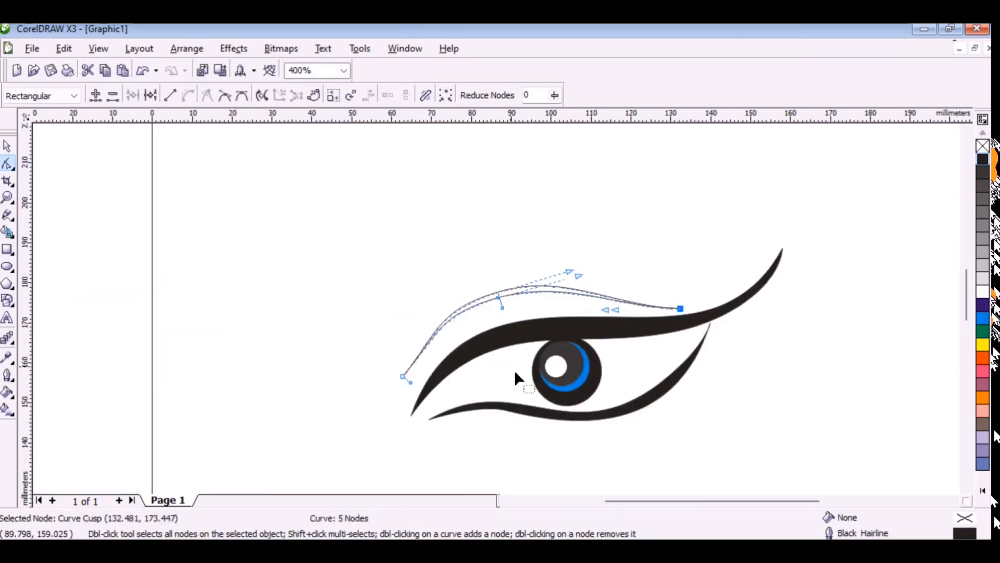
{"action": "scroll", "coordinate": [448, 304], "scroll_direction": "up", "scroll_amount": 1}
{"action": "left_click", "coordinate": [983, 160]}
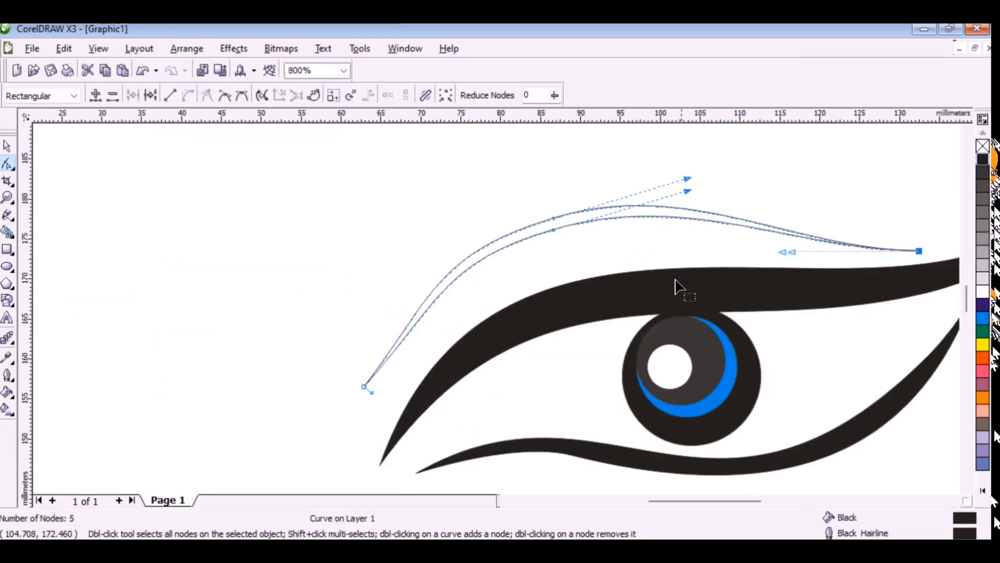
{"action": "scroll", "coordinate": [378, 383], "scroll_direction": "up", "scroll_amount": 2}
{"action": "left_click_drag", "start_coordinate": [449, 337], "coordinate": [448, 335]}
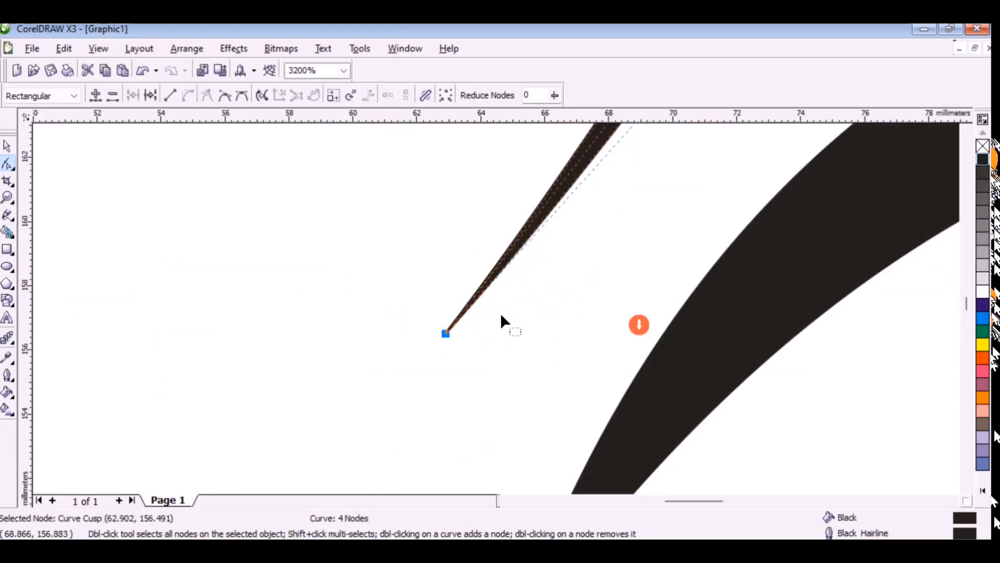
Nudge the middle node of the crease shape's inner edge slightly to the right, keeping the outer edge's node.
{"action": "scroll", "coordinate": [639, 323], "scroll_direction": "down", "scroll_amount": 3}
{"action": "scroll", "coordinate": [455, 251], "scroll_direction": "up", "scroll_amount": 2}
{"action": "left_click_drag", "start_coordinate": [473, 301], "coordinate": [484, 302]}
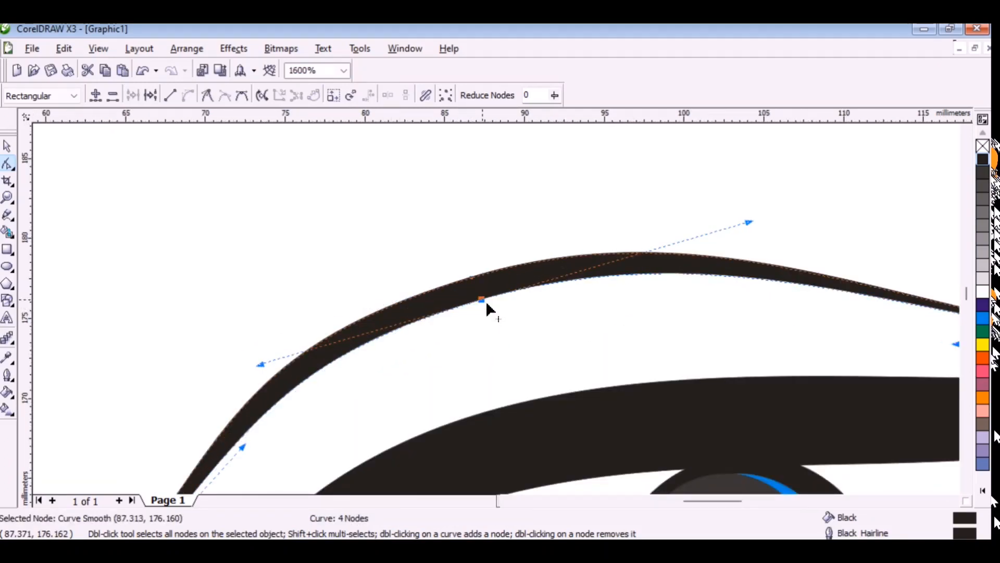
{"action": "left_click", "coordinate": [472, 279]}
{"action": "double_click", "coordinate": [472, 280]}
{"action": "key", "text": "ctrl+z"}
{"action": "scroll", "coordinate": [474, 282], "scroll_direction": "down", "scroll_amount": 2}
{"action": "left_click", "coordinate": [7, 147]}
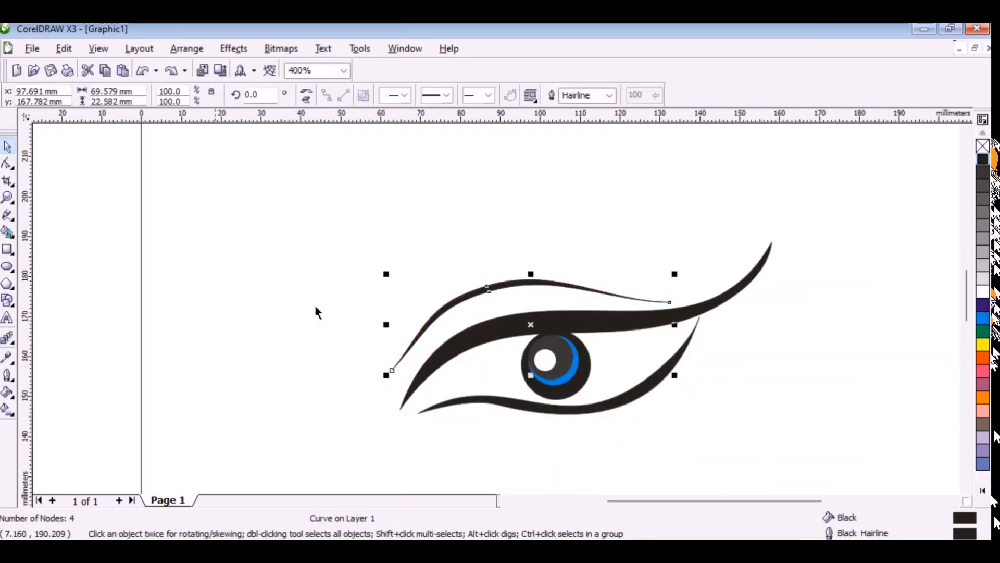
{"action": "left_click", "coordinate": [749, 401]}
{"action": "scroll", "coordinate": [497, 316], "scroll_direction": "down", "scroll_amount": 1}
{"action": "scroll", "coordinate": [502, 317], "scroll_direction": "up", "scroll_amount": 1}
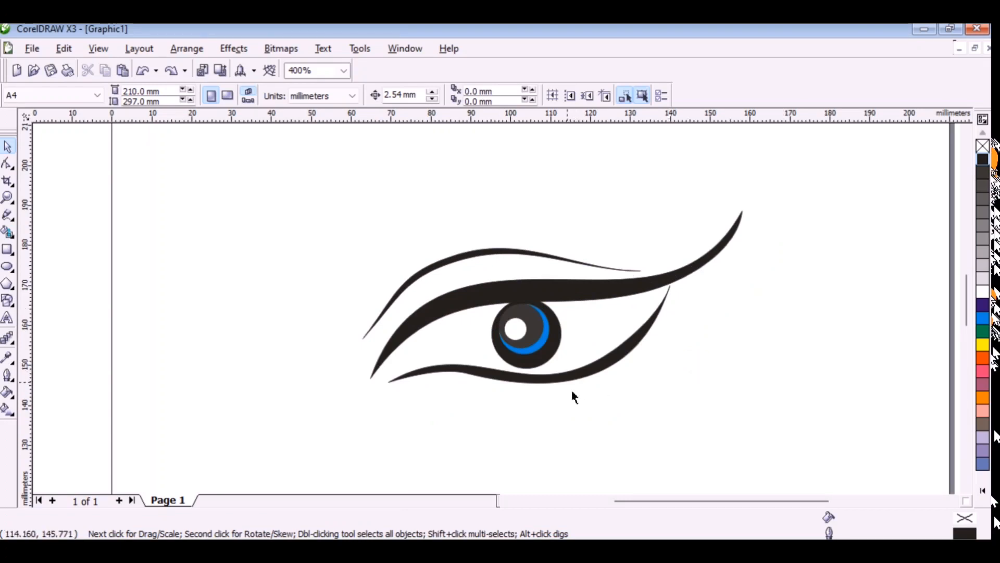
Draw a closed freehand eyebrow outline about 78 mm wide above the crease, tracing its upper edge and a lower edge meeting at the right.
{"action": "left_click", "coordinate": [8, 215]}
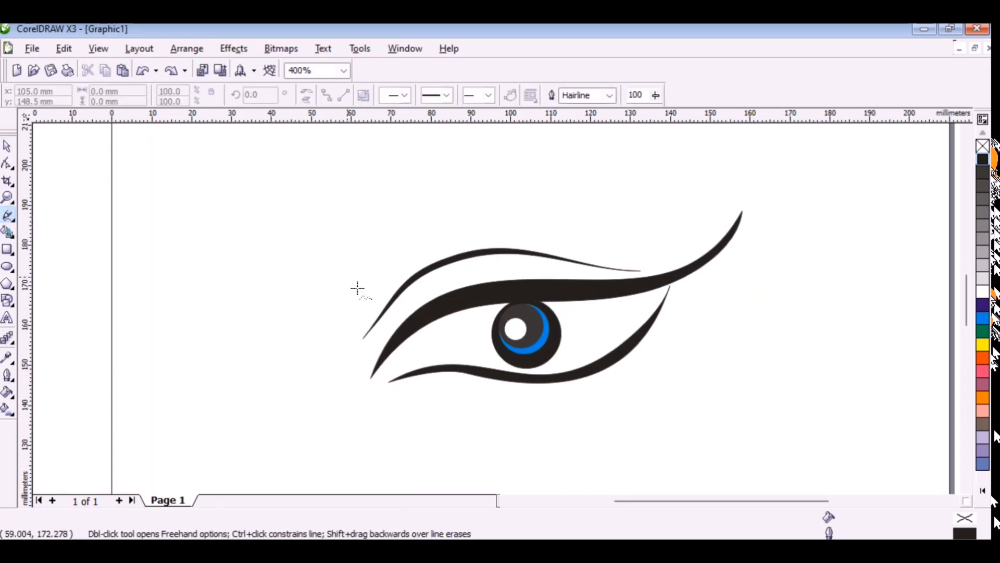
{"action": "left_click_drag", "start_coordinate": [358, 298], "coordinate": [413, 232]}
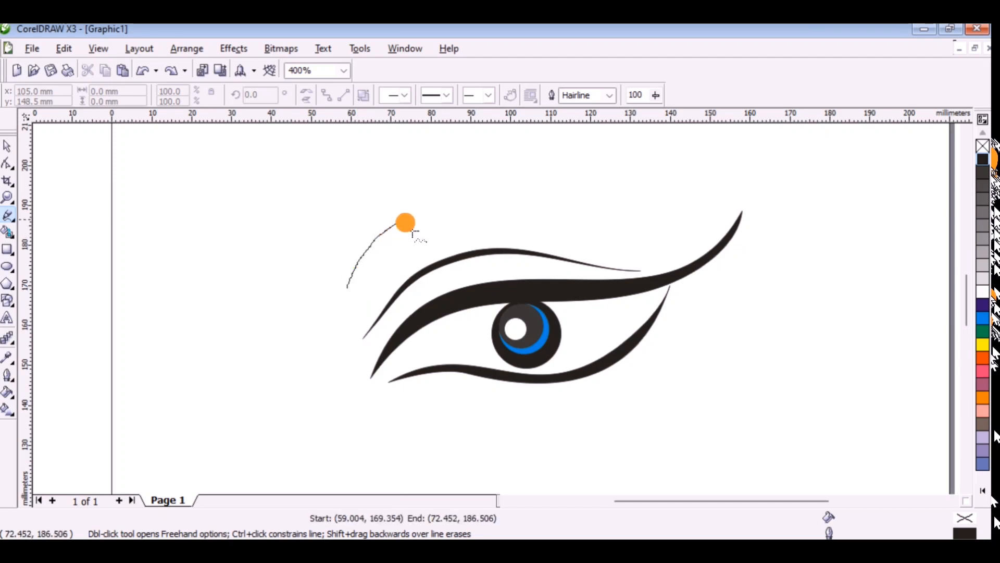
{"action": "mouse_move", "coordinate": [502, 209]}
{"action": "left_mouse_down"}
{"action": "mouse_move", "coordinate": [641, 214]}
{"action": "mouse_move", "coordinate": [663, 202]}
{"action": "left_mouse_up"}
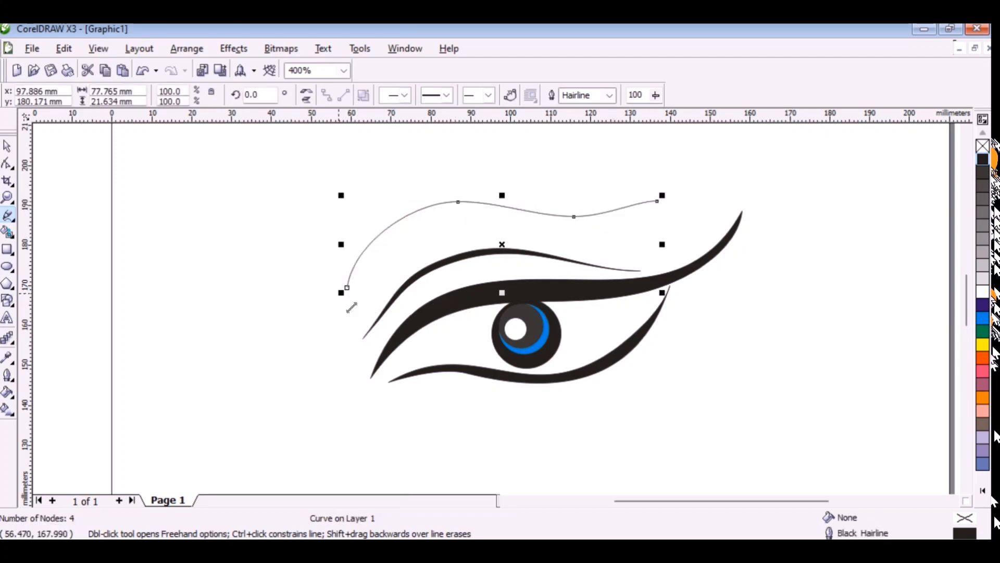
{"action": "mouse_move", "coordinate": [355, 297]}
{"action": "left_mouse_down"}
{"action": "mouse_move", "coordinate": [410, 221]}
{"action": "mouse_move", "coordinate": [472, 207]}
{"action": "left_mouse_up"}
{"action": "mouse_move", "coordinate": [474, 207]}
{"action": "left_mouse_down"}
{"action": "mouse_move", "coordinate": [596, 224]}
{"action": "mouse_move", "coordinate": [658, 202]}
{"action": "left_mouse_up"}
Delete the extra node on the eyebrow's lower edge and adjust the right end's handle to narrow the tail.
{"action": "key", "text": "F10"}
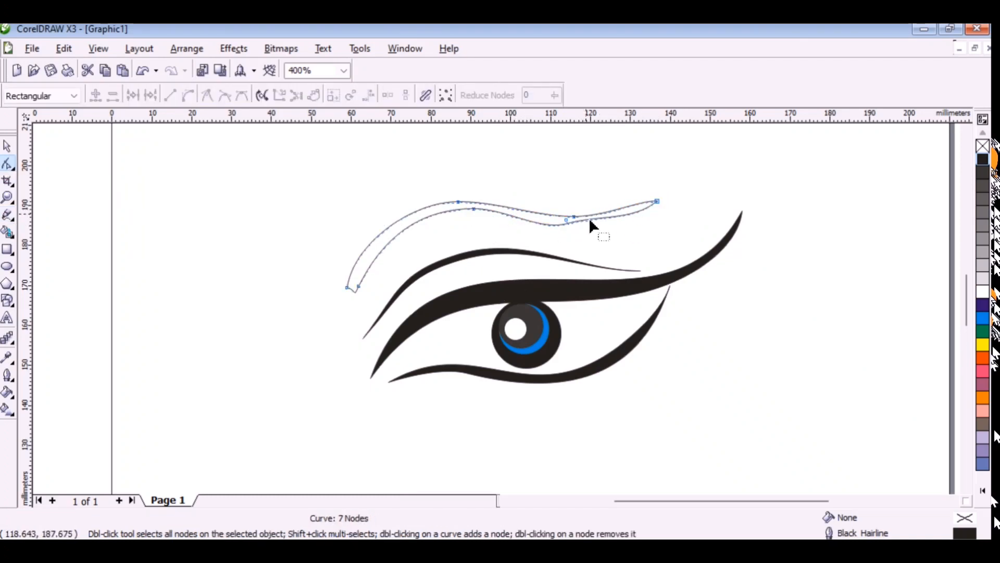
{"action": "key", "text": "Delete"}
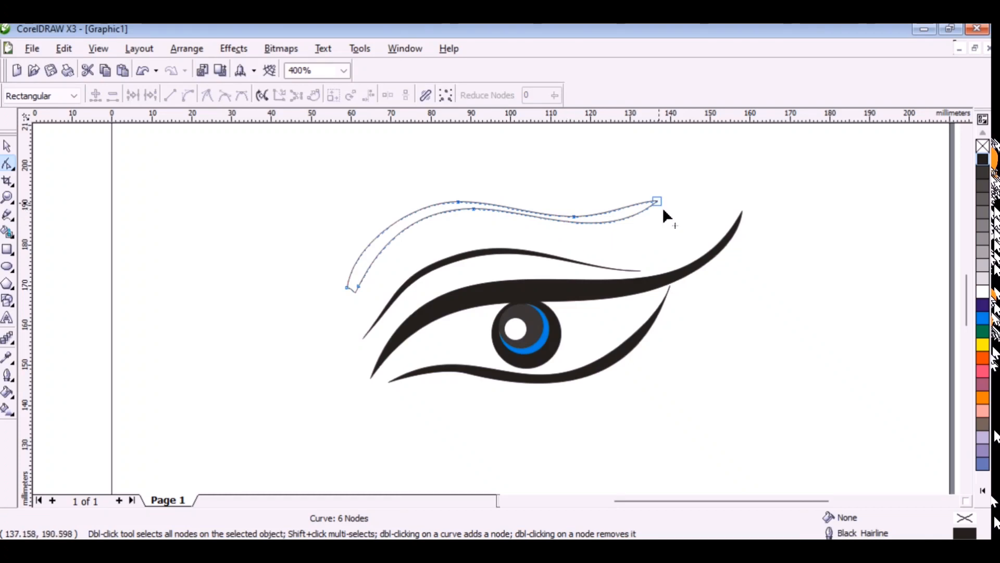
{"action": "left_click", "coordinate": [657, 201]}
{"action": "left_click_drag", "start_coordinate": [609, 252], "coordinate": [572, 236]}
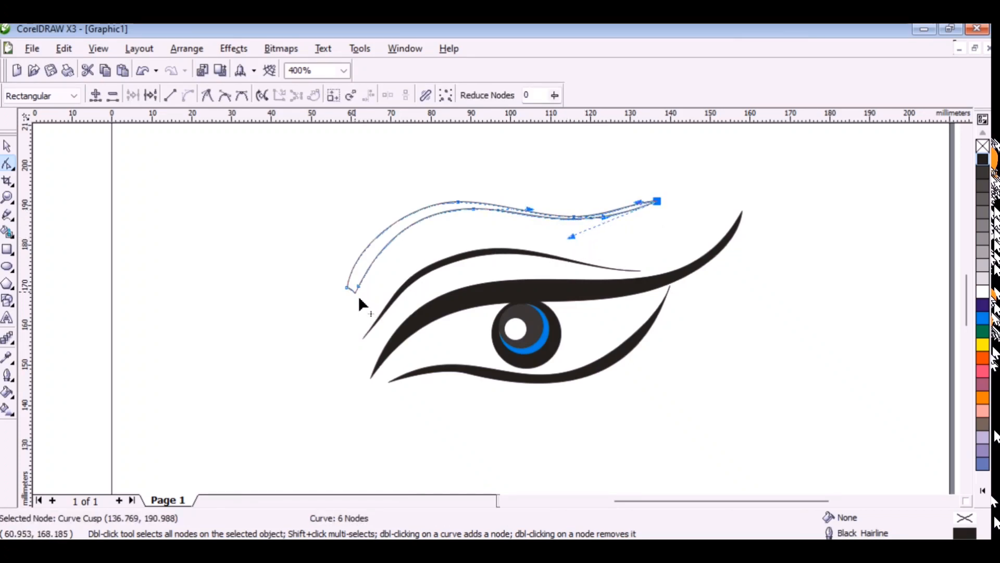
Add a node at the lowest point of the eyebrow's left end and delete the neighbouring corner node.
{"action": "left_click", "coordinate": [360, 310]}
{"action": "right_click", "coordinate": [354, 290]}
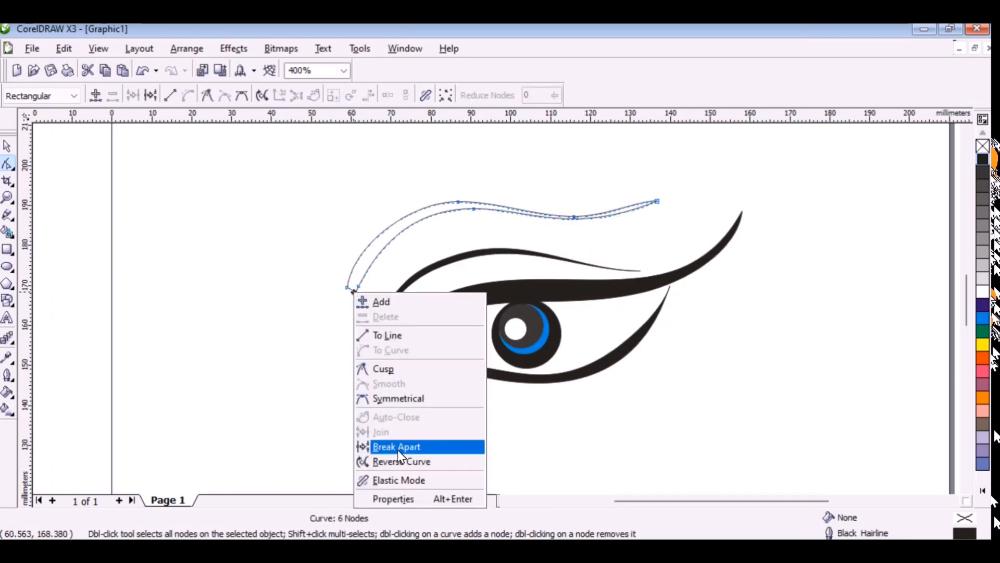
{"action": "left_click", "coordinate": [314, 357]}
{"action": "scroll", "coordinate": [351, 293], "scroll_direction": "up", "scroll_amount": 3}
{"action": "left_click", "coordinate": [528, 315]}
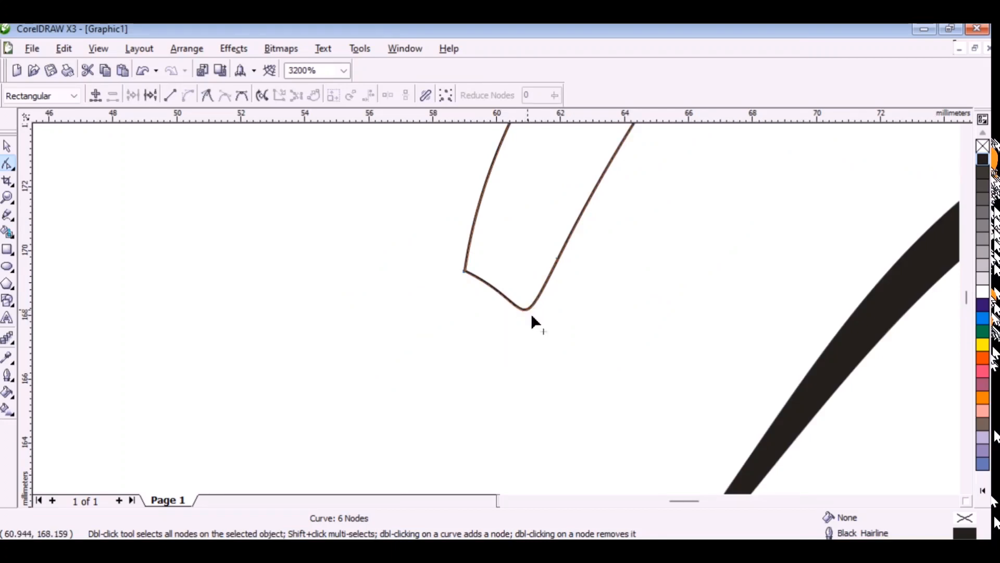
{"action": "double_click", "coordinate": [529, 312]}
{"action": "double_click", "coordinate": [466, 272]}
{"action": "scroll", "coordinate": [497, 312], "scroll_direction": "down", "scroll_amount": 3}
Round off the eyebrow's left end by pulling a new upper-edge node outward and replacing the tip node with one on the lower edge.
{"action": "scroll", "coordinate": [500, 314], "scroll_direction": "up", "scroll_amount": 1}
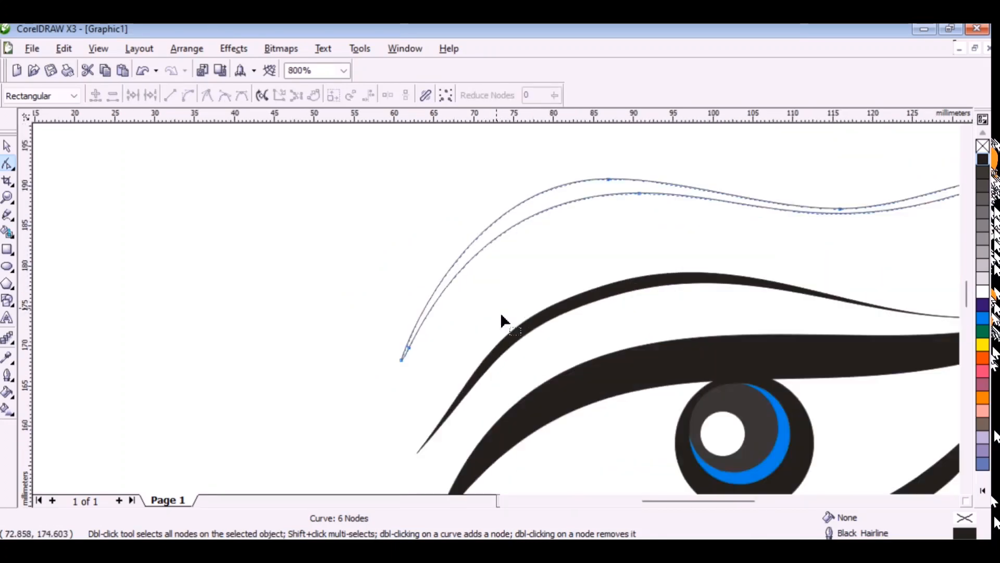
{"action": "double_click", "coordinate": [412, 336]}
{"action": "scroll", "coordinate": [411, 341], "scroll_direction": "up", "scroll_amount": 2}
{"action": "left_click_drag", "start_coordinate": [513, 257], "coordinate": [449, 285]}
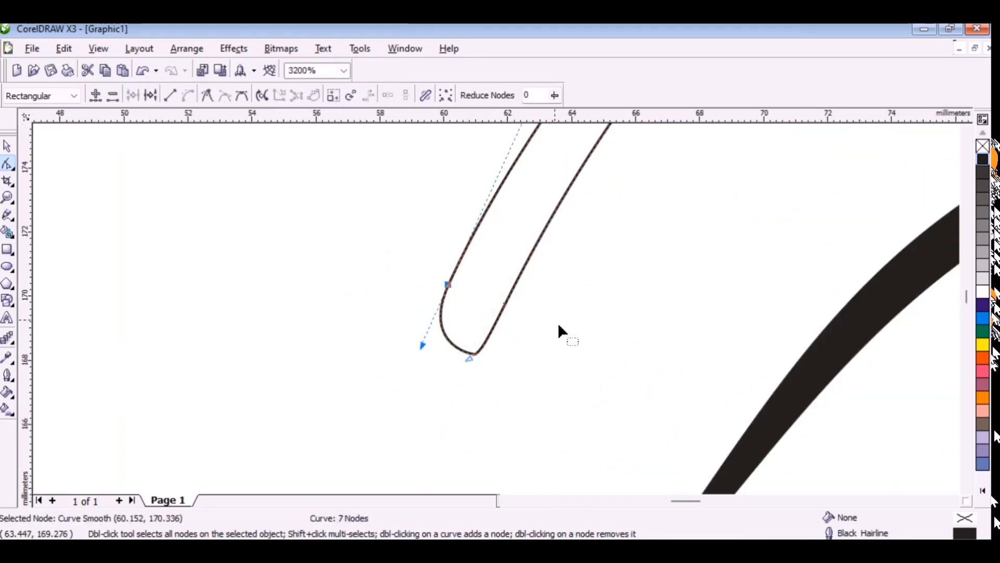
{"action": "scroll", "coordinate": [558, 324], "scroll_direction": "down", "scroll_amount": 1}
{"action": "double_click", "coordinate": [491, 270]}
{"action": "double_click", "coordinate": [461, 327]}
{"action": "scroll", "coordinate": [521, 319], "scroll_direction": "down", "scroll_amount": 1}
{"action": "scroll", "coordinate": [502, 314], "scroll_direction": "down", "scroll_amount": 1}
{"action": "scroll", "coordinate": [581, 271], "scroll_direction": "up", "scroll_amount": 1}
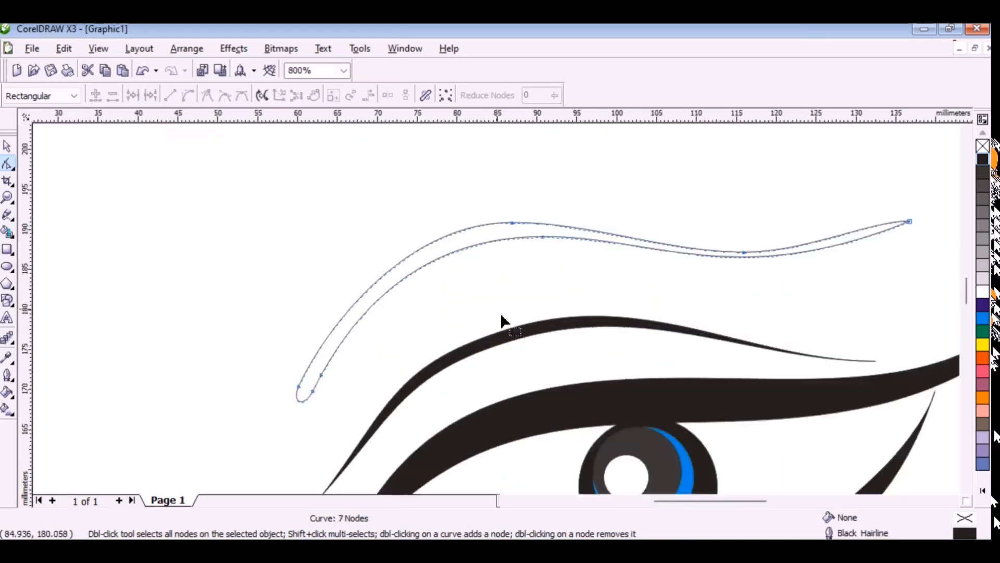
Add a node on each of the eyebrow's edges near the tail and fill the eyebrow with black.
{"action": "double_click", "coordinate": [826, 249]}
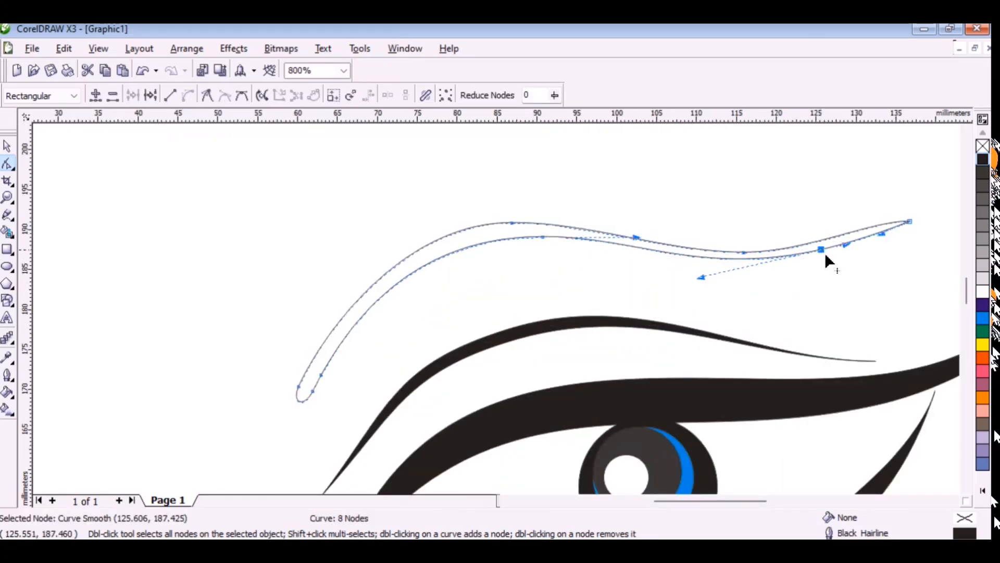
{"action": "double_click", "coordinate": [842, 239]}
{"action": "left_click", "coordinate": [7, 147]}
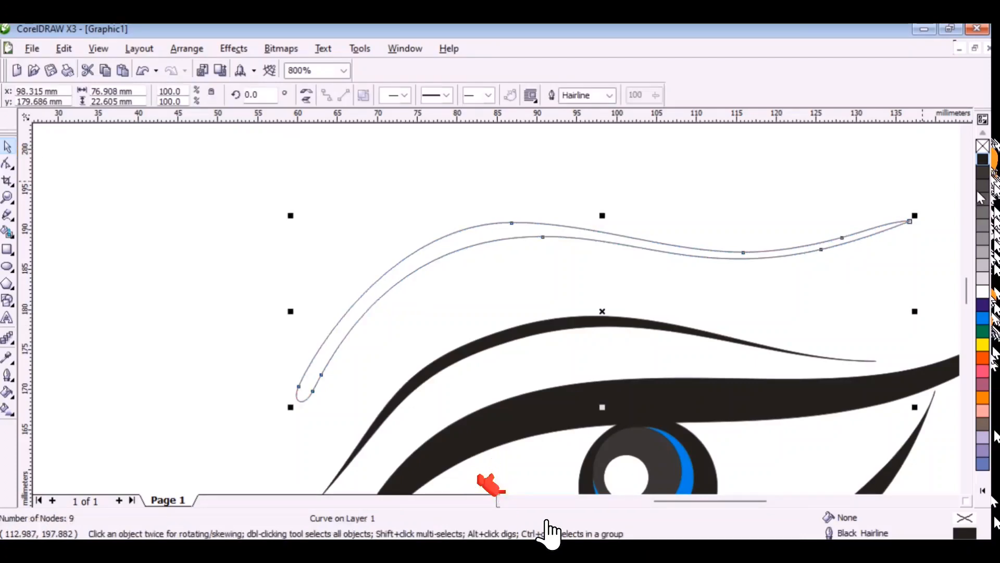
{"action": "left_click", "coordinate": [983, 159]}
{"action": "scroll", "coordinate": [592, 374], "scroll_direction": "down", "scroll_amount": 1}
{"action": "left_click", "coordinate": [637, 380]}
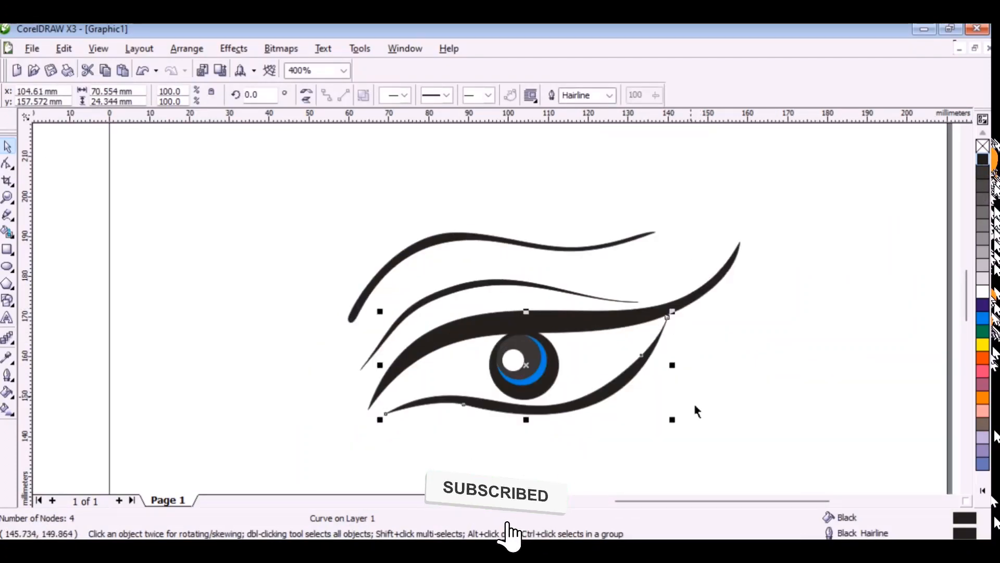
Draw a thin curved freehand lash about 1 mm wide and 4.7 mm tall on the upper lid's left part and fill it black.
{"action": "scroll", "coordinate": [426, 349], "scroll_direction": "up", "scroll_amount": 1}
{"action": "left_click", "coordinate": [8, 215]}
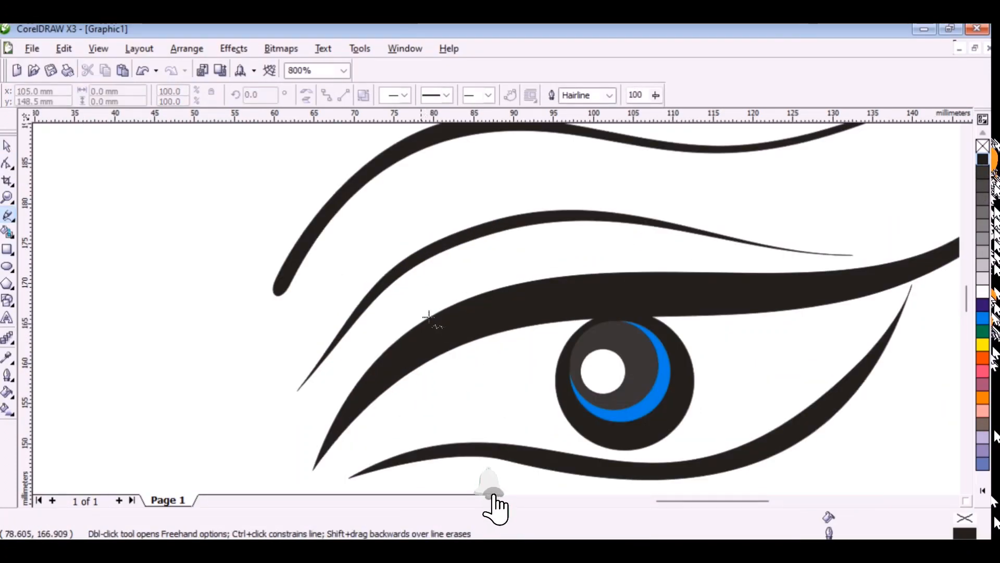
{"action": "left_click", "coordinate": [439, 290]}
{"action": "mouse_move", "coordinate": [439, 289]}
{"action": "left_mouse_down"}
{"action": "mouse_move", "coordinate": [429, 306]}
{"action": "mouse_move", "coordinate": [437, 327]}
{"action": "left_mouse_up"}
{"action": "scroll", "coordinate": [428, 305], "scroll_direction": "up", "scroll_amount": 1}
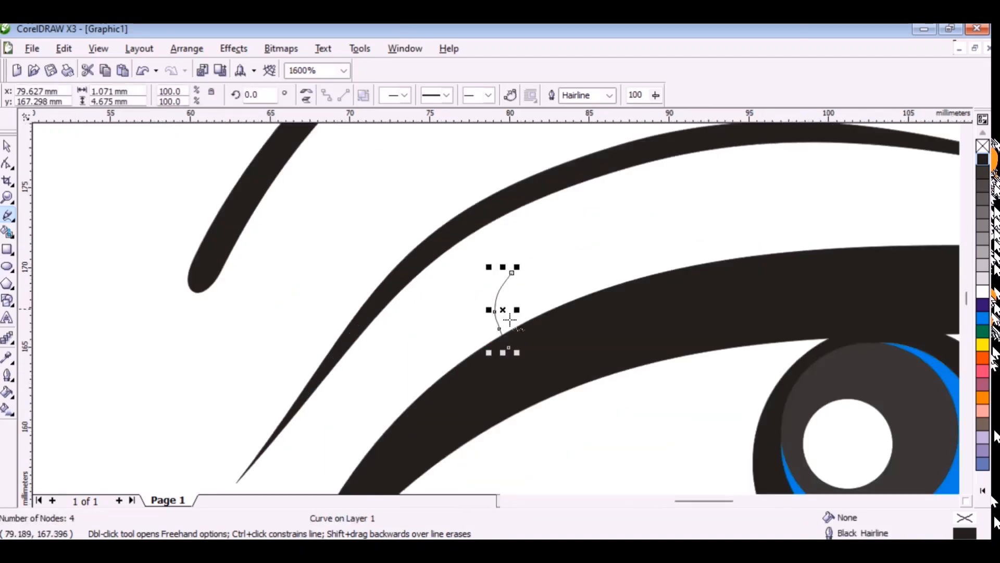
{"action": "left_click_drag", "start_coordinate": [515, 276], "coordinate": [503, 309]}
{"action": "left_click_drag", "start_coordinate": [512, 347], "coordinate": [509, 347]}
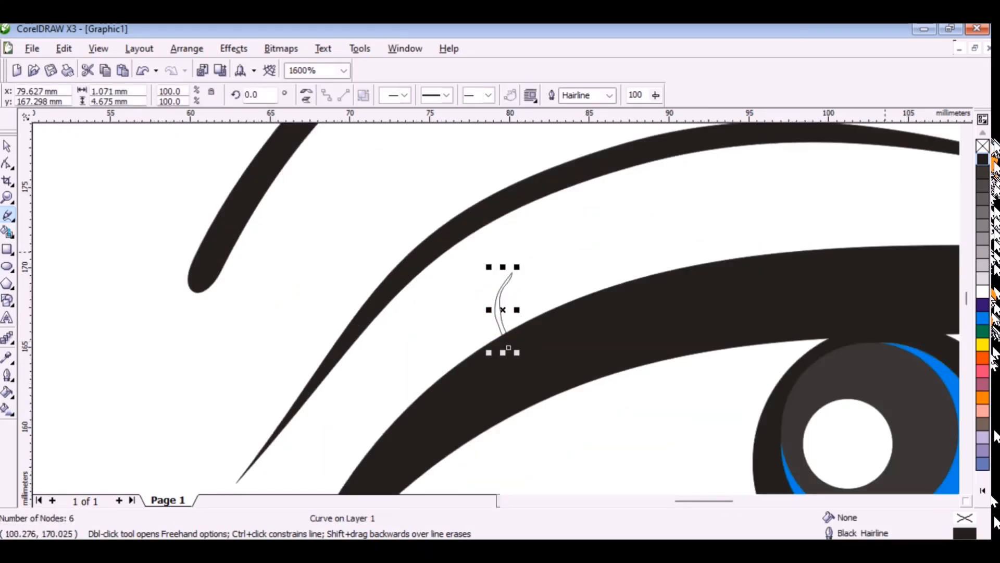
{"action": "left_click", "coordinate": [983, 168]}
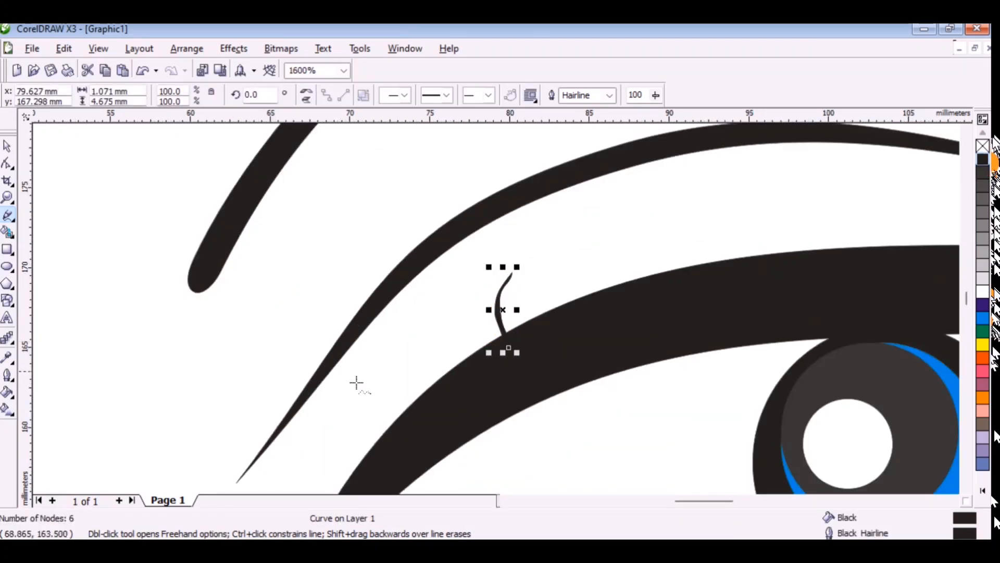
Draw a connected row of pointed freehand lashes of varying height, about 44 mm wide, from the upper lid's right end towards the iris.
{"action": "scroll", "coordinate": [517, 353], "scroll_direction": "down", "scroll_amount": 1}
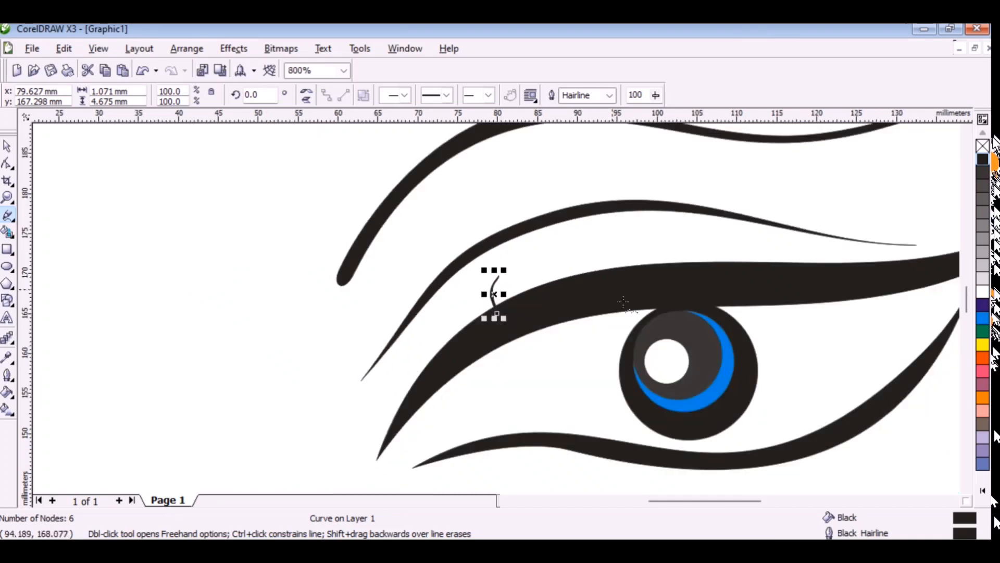
{"action": "scroll", "coordinate": [623, 302], "scroll_direction": "down", "scroll_amount": 1}
{"action": "scroll", "coordinate": [690, 293], "scroll_direction": "up", "scroll_amount": 1}
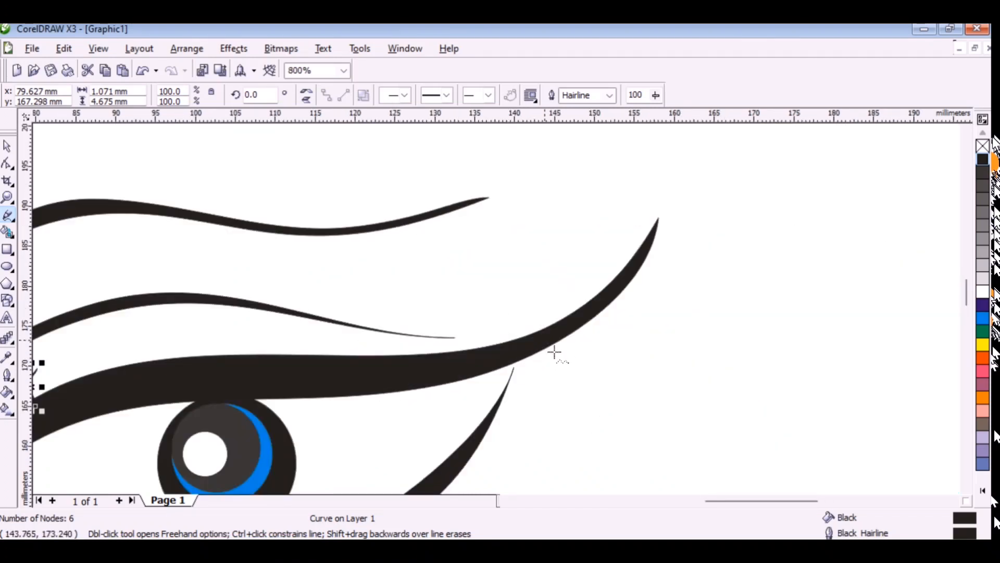
{"action": "left_click_drag", "start_coordinate": [555, 352], "coordinate": [584, 325]}
{"action": "left_click_drag", "start_coordinate": [605, 227], "coordinate": [593, 271]}
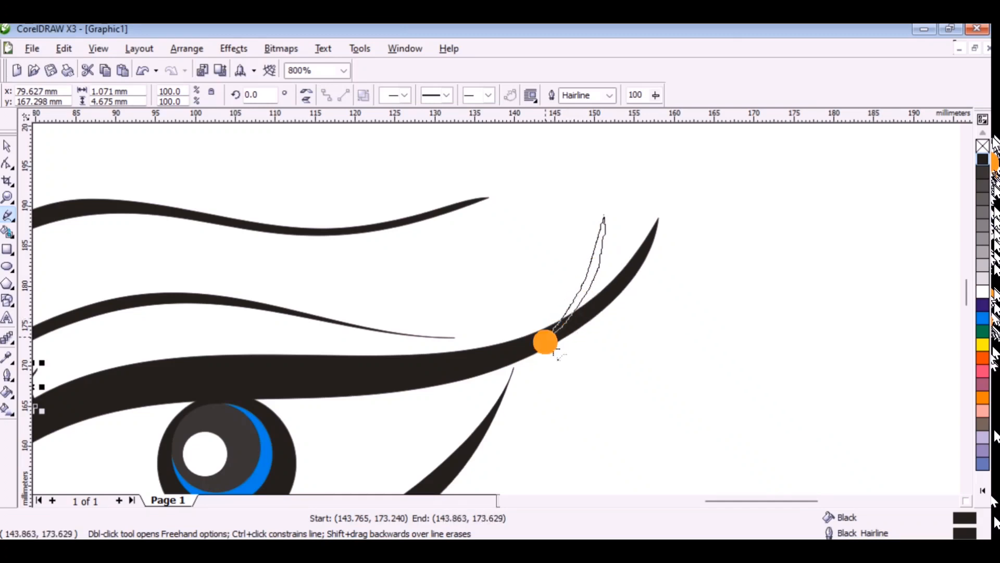
{"action": "left_click_drag", "start_coordinate": [545, 343], "coordinate": [582, 255]}
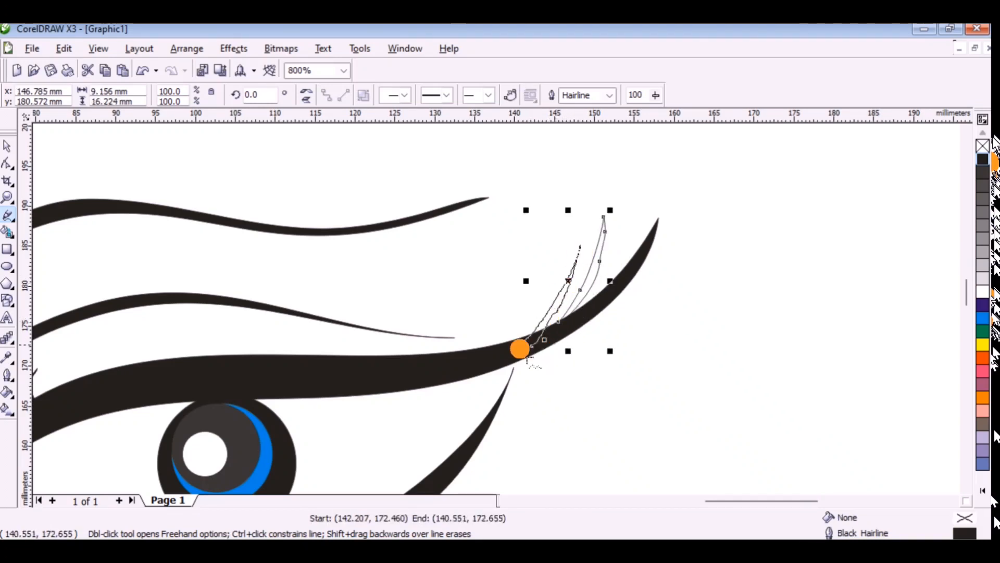
{"action": "mouse_move", "coordinate": [502, 352]}
{"action": "left_mouse_down"}
{"action": "mouse_move", "coordinate": [545, 301]}
{"action": "mouse_move", "coordinate": [545, 236]}
{"action": "left_mouse_up"}
{"action": "left_click_drag", "start_coordinate": [463, 368], "coordinate": [462, 368]}
{"action": "mouse_move", "coordinate": [456, 365]}
{"action": "left_mouse_down"}
{"action": "mouse_move", "coordinate": [508, 310]}
{"action": "mouse_move", "coordinate": [477, 337]}
{"action": "left_mouse_up"}
{"action": "mouse_move", "coordinate": [423, 360]}
{"action": "left_mouse_down"}
{"action": "mouse_move", "coordinate": [490, 266]}
{"action": "mouse_move", "coordinate": [419, 365]}
{"action": "left_mouse_up"}
{"action": "left_click_drag", "start_coordinate": [393, 371], "coordinate": [438, 295]}
{"action": "mouse_move", "coordinate": [346, 368]}
{"action": "left_mouse_down"}
{"action": "mouse_move", "coordinate": [380, 334]}
{"action": "mouse_move", "coordinate": [313, 370]}
{"action": "mouse_move", "coordinate": [364, 318]}
{"action": "left_mouse_up"}
{"action": "left_click_drag", "start_coordinate": [289, 375], "coordinate": [343, 307]}
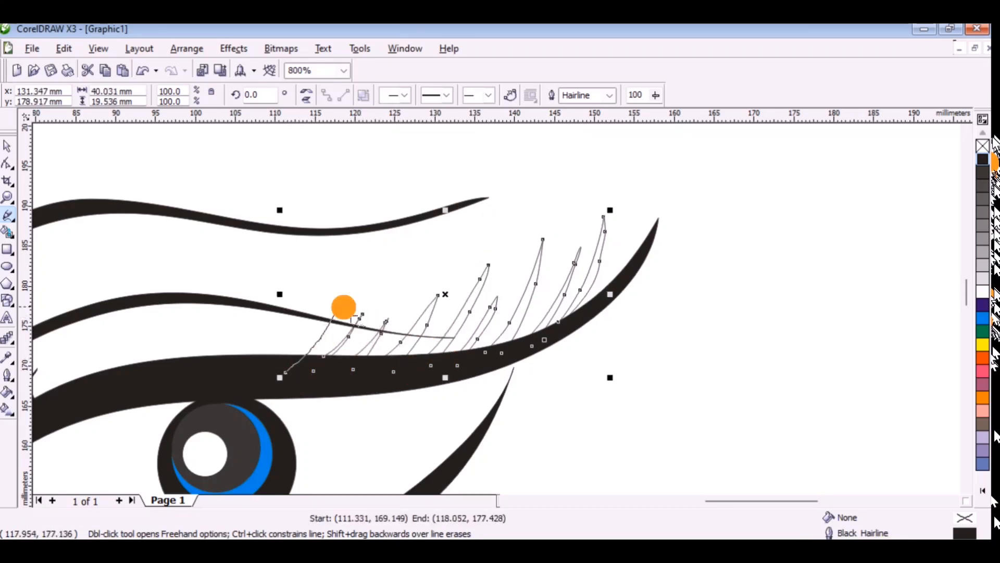
{"action": "left_click_drag", "start_coordinate": [271, 372], "coordinate": [252, 377]}
Continue the lash row leftwards along the upper lid to an overall width of about 71 mm and fill it with black.
{"action": "scroll", "coordinate": [253, 377], "scroll_direction": "down", "scroll_amount": 1}
{"action": "scroll", "coordinate": [497, 309], "scroll_direction": "up", "scroll_amount": 1}
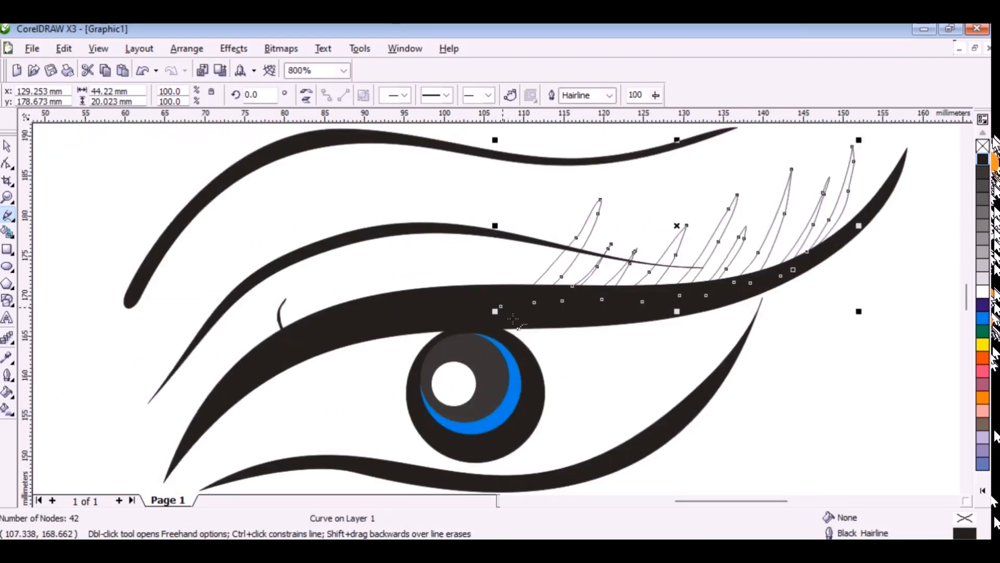
{"action": "mouse_move", "coordinate": [512, 318]}
{"action": "left_mouse_down"}
{"action": "mouse_move", "coordinate": [535, 295]}
{"action": "mouse_move", "coordinate": [567, 221]}
{"action": "mouse_move", "coordinate": [516, 294]}
{"action": "mouse_move", "coordinate": [483, 309]}
{"action": "mouse_move", "coordinate": [515, 269]}
{"action": "mouse_move", "coordinate": [477, 309]}
{"action": "mouse_move", "coordinate": [502, 232]}
{"action": "left_mouse_up"}
{"action": "left_click_drag", "start_coordinate": [415, 311], "coordinate": [414, 311]}
{"action": "left_click", "coordinate": [397, 311]}
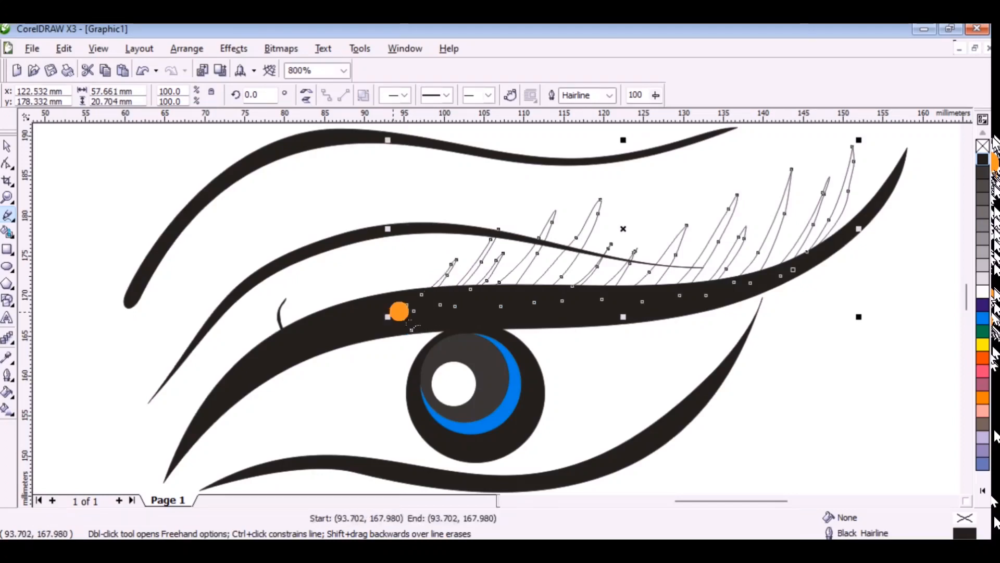
{"action": "left_click_drag", "start_coordinate": [415, 276], "coordinate": [416, 277]}
{"action": "left_click_drag", "start_coordinate": [356, 322], "coordinate": [371, 268]}
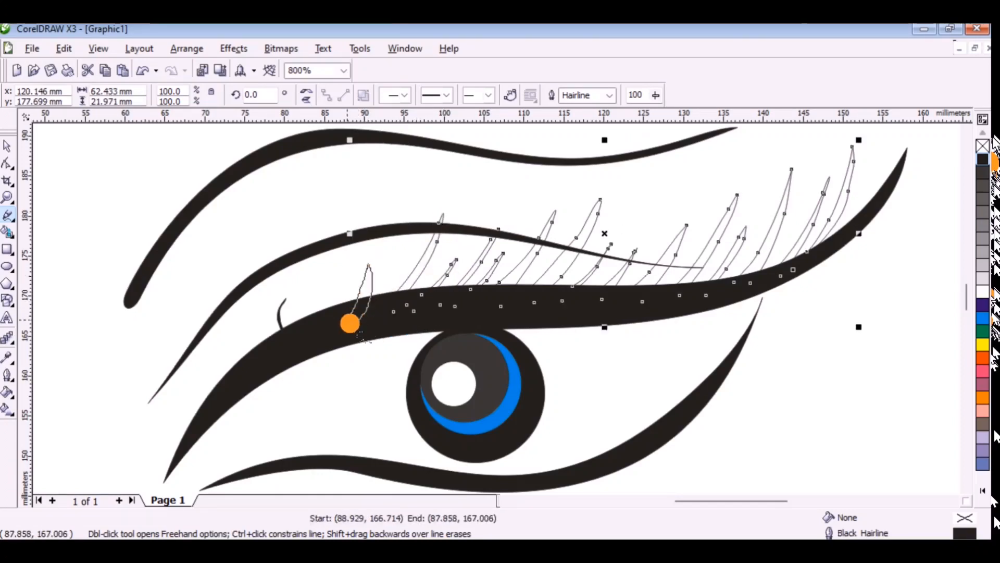
{"action": "left_click_drag", "start_coordinate": [348, 320], "coordinate": [346, 323]}
{"action": "mouse_move", "coordinate": [345, 324]}
{"action": "left_mouse_down"}
{"action": "mouse_move", "coordinate": [353, 287]}
{"action": "mouse_move", "coordinate": [339, 263]}
{"action": "mouse_move", "coordinate": [343, 324]}
{"action": "mouse_move", "coordinate": [311, 281]}
{"action": "mouse_move", "coordinate": [330, 330]}
{"action": "mouse_move", "coordinate": [301, 289]}
{"action": "left_mouse_up"}
{"action": "left_click_drag", "start_coordinate": [315, 333], "coordinate": [295, 293]}
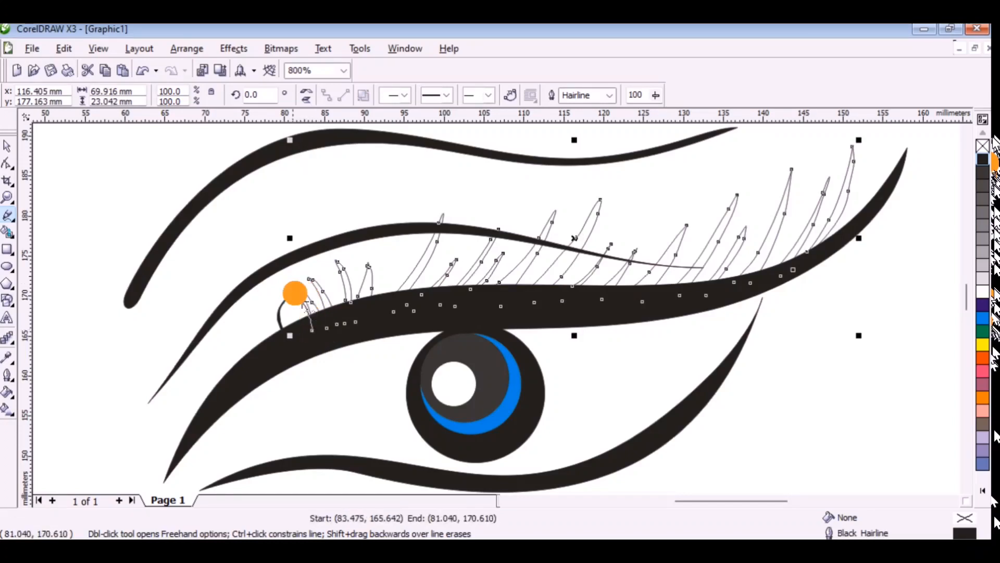
{"action": "left_click_drag", "start_coordinate": [294, 339], "coordinate": [293, 339]}
{"action": "mouse_move", "coordinate": [294, 339]}
{"action": "left_mouse_down"}
{"action": "mouse_move", "coordinate": [297, 321]}
{"action": "mouse_move", "coordinate": [288, 341]}
{"action": "left_mouse_up"}
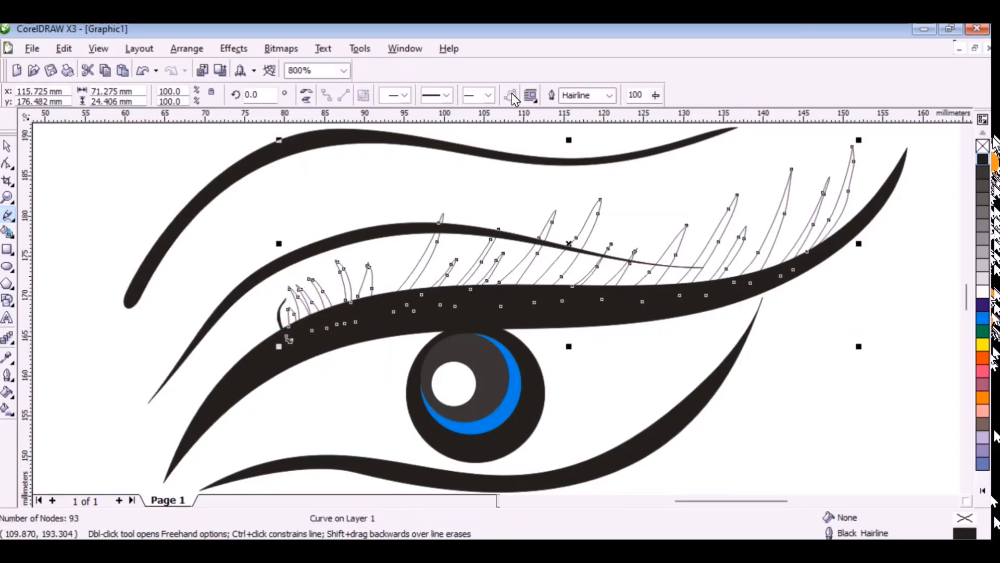
{"action": "left_click", "coordinate": [983, 159]}
{"action": "key", "text": "F3"}
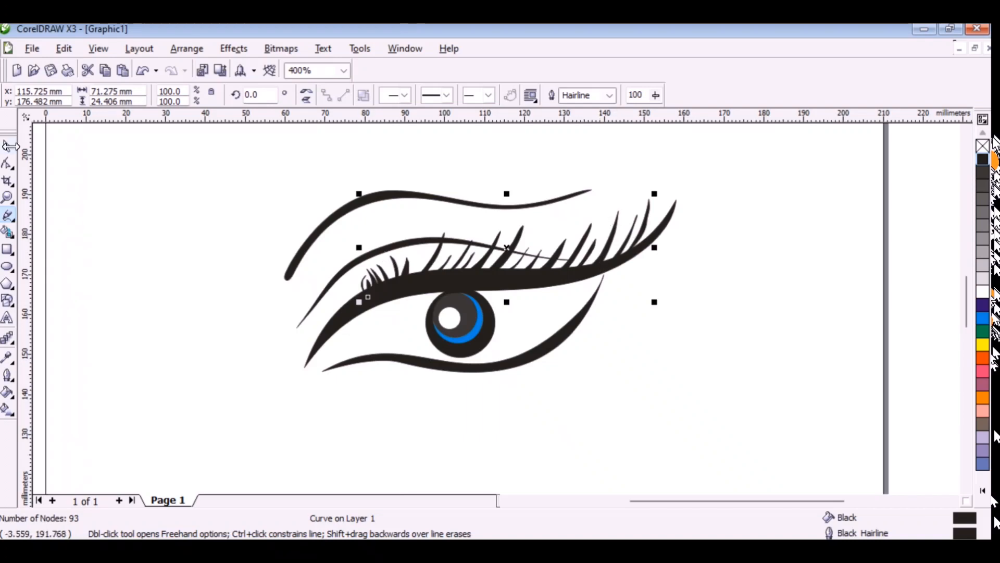
Delete the row of lashes and the separate small lash from the upper lid.
{"action": "key", "text": "space"}
{"action": "key", "text": "Delete"}
{"action": "left_click", "coordinate": [364, 293]}
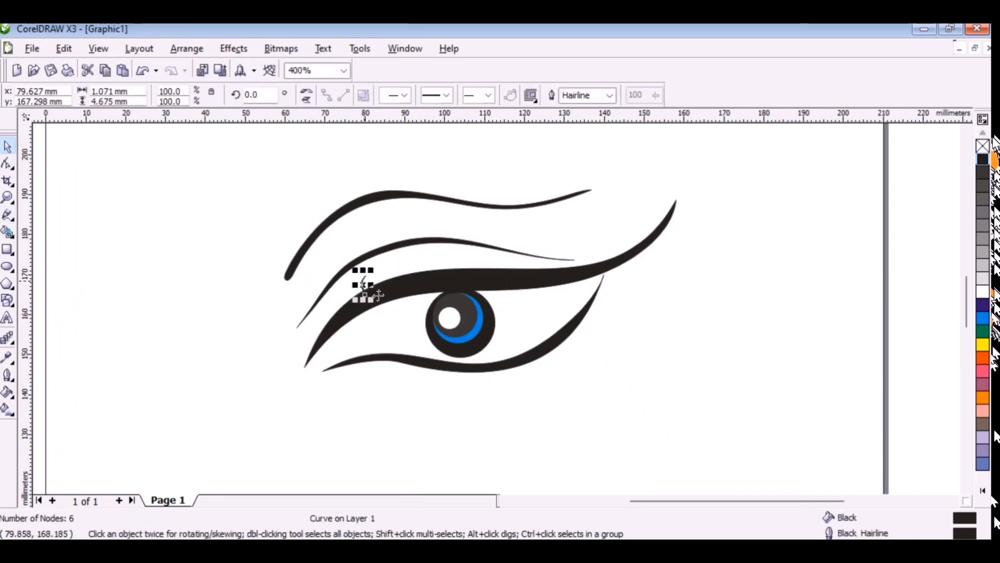
{"action": "key", "text": "Delete"}
Draw a new connected row of freehand lashes of alternating height leftwards from the upper lid's right end.
{"action": "key", "text": "space"}
{"action": "scroll", "coordinate": [681, 184], "scroll_direction": "up", "scroll_amount": 1}
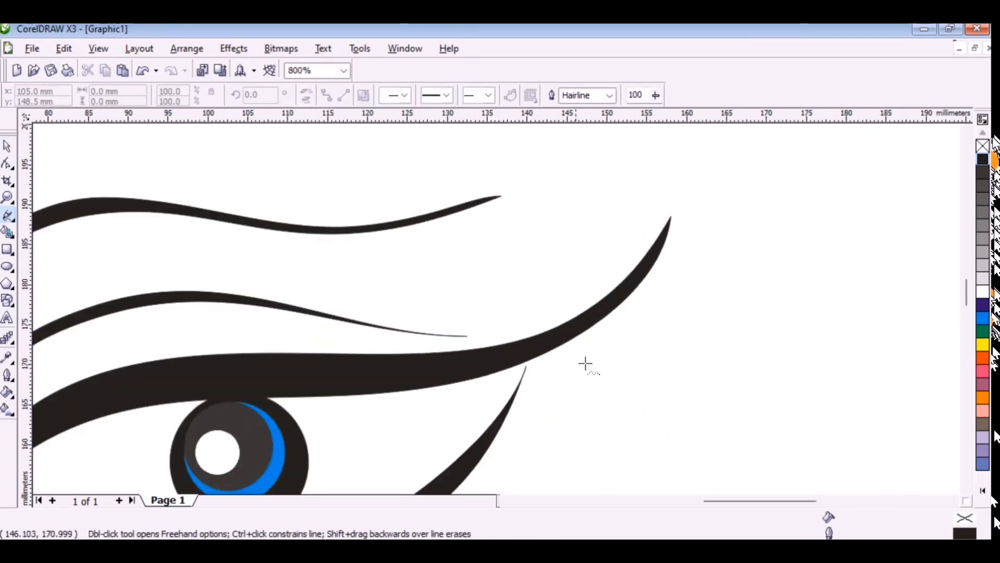
{"action": "mouse_move", "coordinate": [570, 332]}
{"action": "left_mouse_down"}
{"action": "mouse_move", "coordinate": [618, 272]}
{"action": "mouse_move", "coordinate": [620, 218]}
{"action": "mouse_move", "coordinate": [574, 355]}
{"action": "mouse_move", "coordinate": [605, 326]}
{"action": "mouse_move", "coordinate": [620, 207]}
{"action": "left_mouse_up"}
{"action": "mouse_move", "coordinate": [620, 208]}
{"action": "left_mouse_down"}
{"action": "mouse_move", "coordinate": [614, 298]}
{"action": "mouse_move", "coordinate": [581, 348]}
{"action": "mouse_move", "coordinate": [578, 304]}
{"action": "left_mouse_up"}
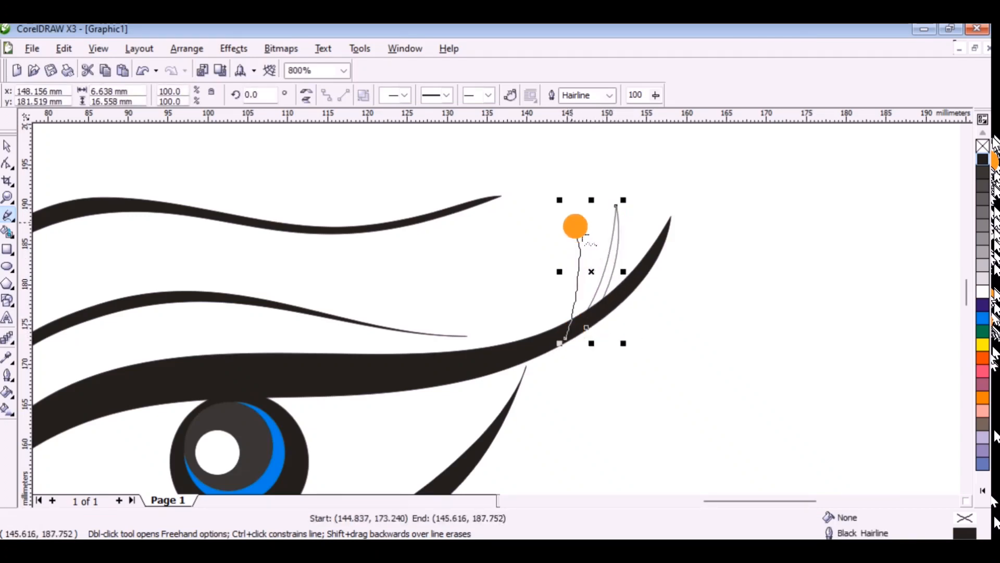
{"action": "mouse_move", "coordinate": [582, 236]}
{"action": "left_mouse_down"}
{"action": "mouse_move", "coordinate": [580, 308]}
{"action": "mouse_move", "coordinate": [554, 359]}
{"action": "mouse_move", "coordinate": [558, 282]}
{"action": "left_mouse_up"}
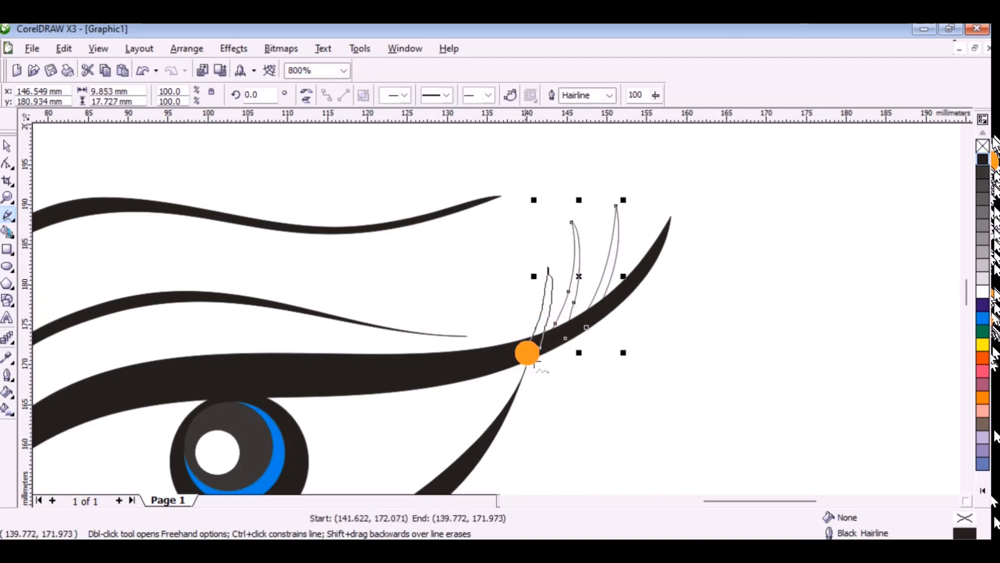
{"action": "left_click_drag", "start_coordinate": [527, 353], "coordinate": [523, 357]}
{"action": "mouse_move", "coordinate": [519, 354]}
{"action": "left_mouse_down"}
{"action": "mouse_move", "coordinate": [534, 237]}
{"action": "mouse_move", "coordinate": [529, 307]}
{"action": "mouse_move", "coordinate": [498, 356]}
{"action": "mouse_move", "coordinate": [509, 317]}
{"action": "mouse_move", "coordinate": [481, 362]}
{"action": "mouse_move", "coordinate": [509, 261]}
{"action": "mouse_move", "coordinate": [477, 335]}
{"action": "mouse_move", "coordinate": [443, 372]}
{"action": "mouse_move", "coordinate": [471, 302]}
{"action": "left_mouse_up"}
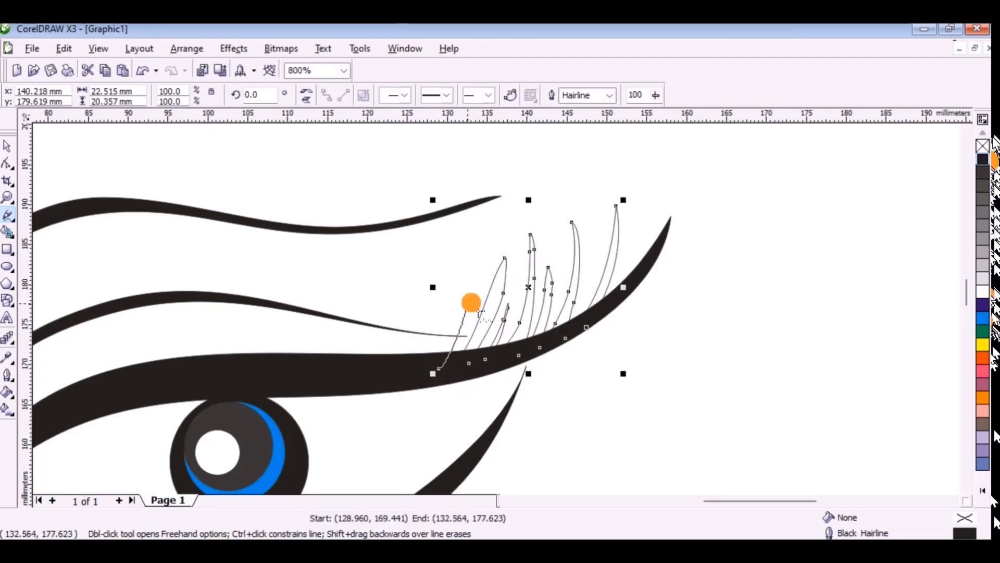
{"action": "left_click_drag", "start_coordinate": [426, 367], "coordinate": [423, 374]}
{"action": "mouse_move", "coordinate": [423, 374]}
{"action": "left_mouse_down"}
{"action": "mouse_move", "coordinate": [442, 337]}
{"action": "mouse_move", "coordinate": [394, 367]}
{"action": "left_mouse_up"}
Undo the newly drawn lashes on the upper lid.
{"action": "key", "text": "ctrl+z"}
{"action": "key", "text": "ctrl+z"}
{"action": "key", "text": "ctrl+z"}
{"action": "key", "text": "ctrl+z"}
{"action": "key", "text": "ctrl+z"}
{"action": "key", "text": "ctrl+z"}
{"action": "key", "text": "ctrl+z"}
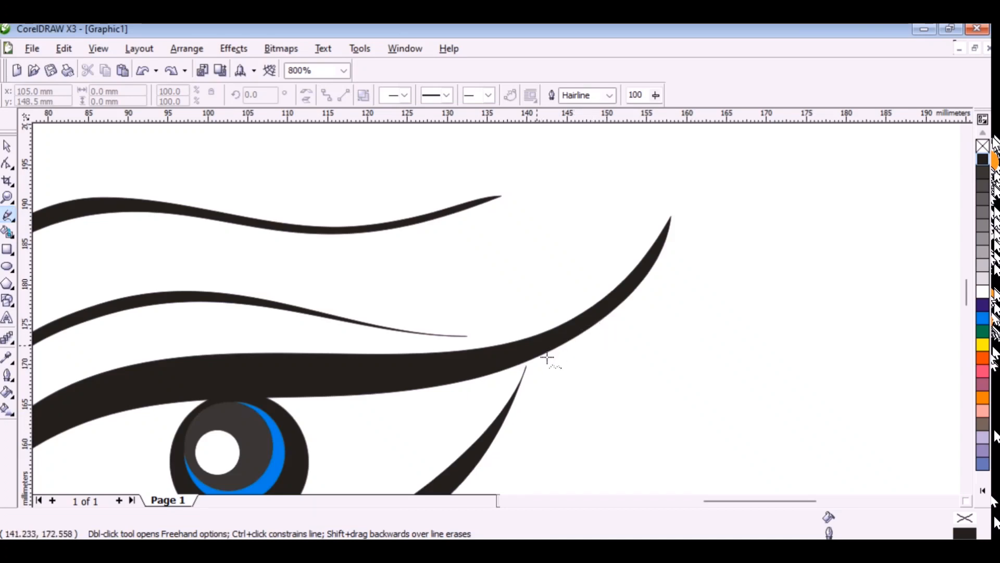
Try a single black lash about 9 mm wide and 17 mm tall near the upper lid's right end and undo it.
{"action": "mouse_move", "coordinate": [547, 358]}
{"action": "left_mouse_down"}
{"action": "mouse_move", "coordinate": [612, 221]}
{"action": "mouse_move", "coordinate": [537, 358]}
{"action": "left_mouse_up"}
{"action": "scroll", "coordinate": [536, 384], "scroll_direction": "down", "scroll_amount": 2}
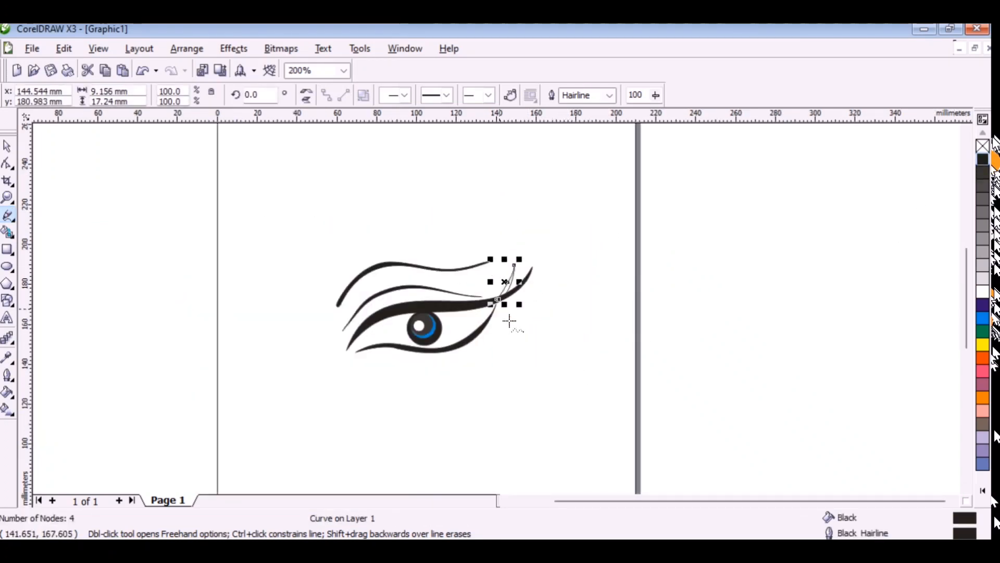
{"action": "scroll", "coordinate": [509, 319], "scroll_direction": "up", "scroll_amount": 2}
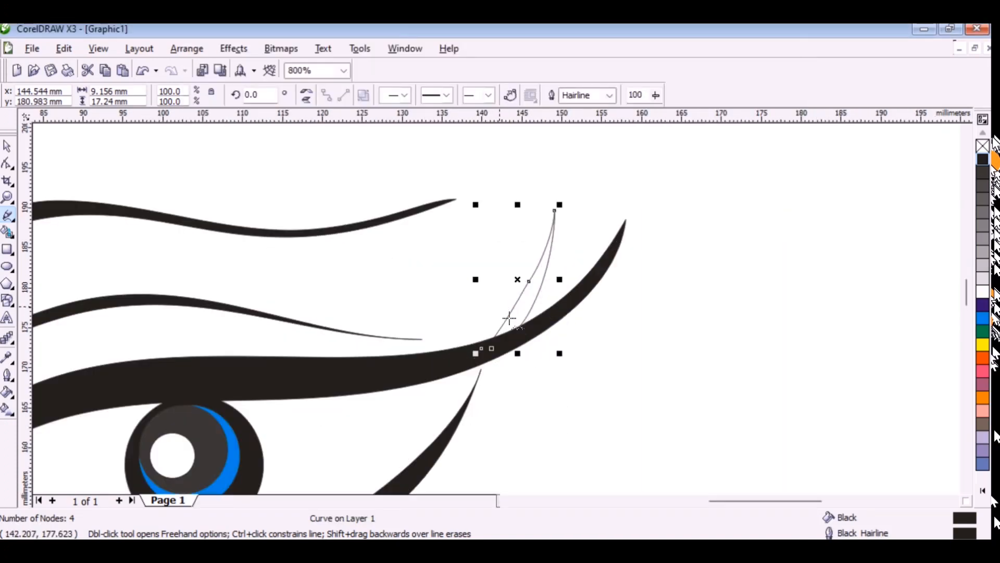
{"action": "key", "text": "ctrl+z"}
{"action": "key", "text": "ctrl+z"}
Try a freehand lash outline about 10 mm wide and 20 mm tall near the upper lid's right end and undo its second part.
{"action": "left_click_drag", "start_coordinate": [504, 342], "coordinate": [523, 323]}
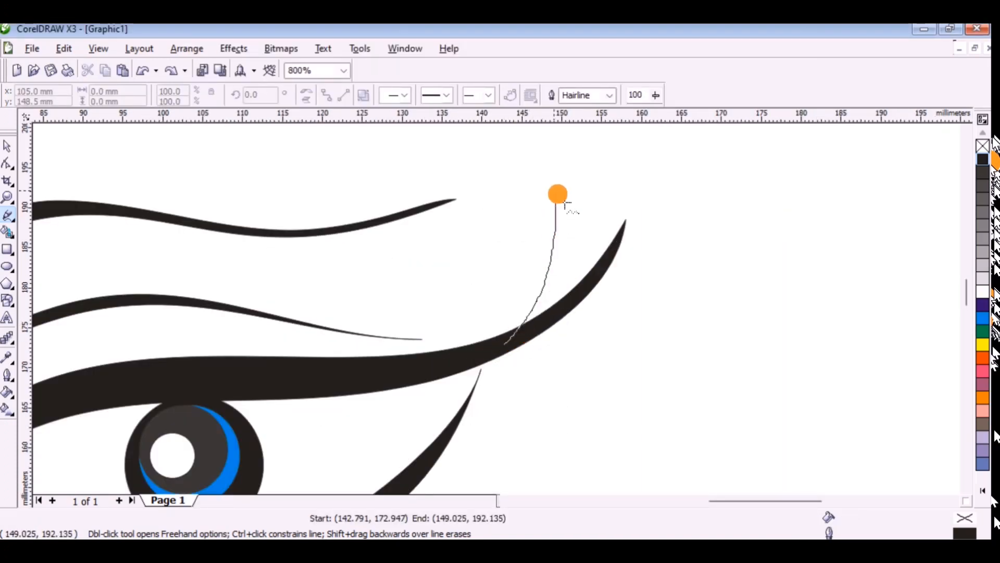
{"action": "mouse_move", "coordinate": [558, 194]}
{"action": "left_mouse_down"}
{"action": "mouse_move", "coordinate": [526, 313]}
{"action": "mouse_move", "coordinate": [470, 356]}
{"action": "left_mouse_up"}
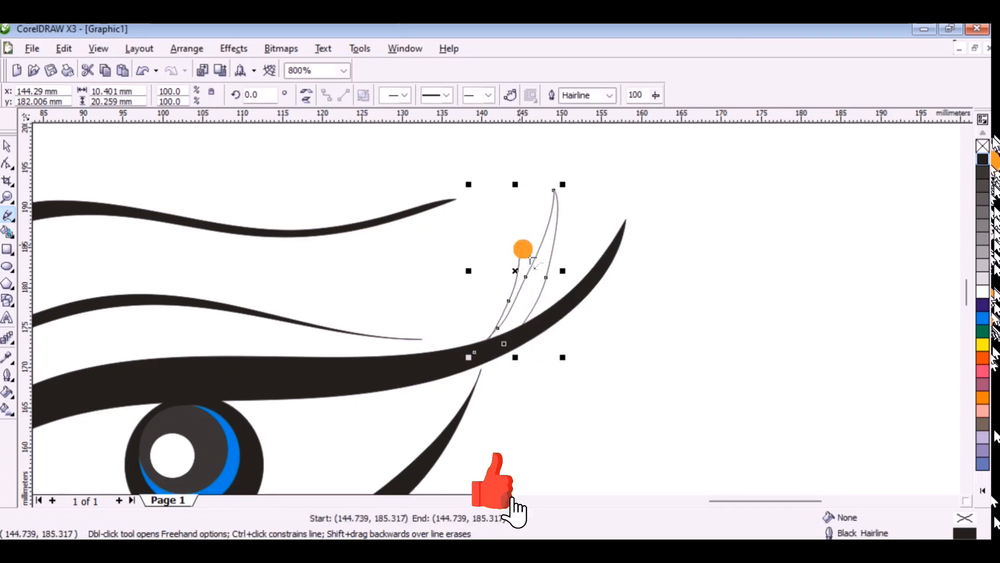
{"action": "key", "text": "ctrl+z"}
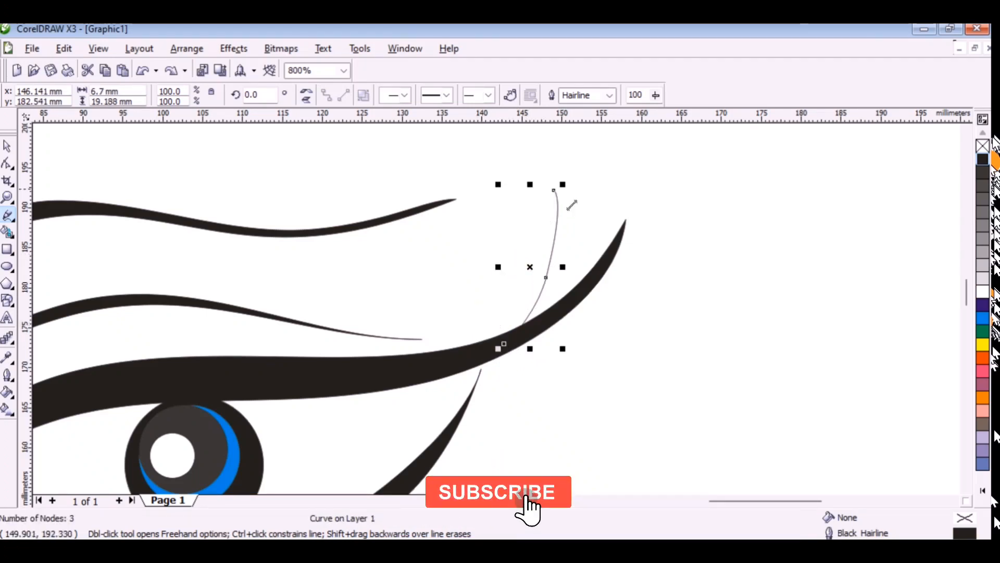
Extend the lash outline leftwards along the upper lid into a connected row about 45 mm wide and 24 mm tall.
{"action": "mouse_move", "coordinate": [548, 233]}
{"action": "left_mouse_down"}
{"action": "mouse_move", "coordinate": [500, 364]}
{"action": "mouse_move", "coordinate": [521, 293]}
{"action": "mouse_move", "coordinate": [519, 247]}
{"action": "mouse_move", "coordinate": [489, 356]}
{"action": "mouse_move", "coordinate": [468, 373]}
{"action": "mouse_move", "coordinate": [457, 365]}
{"action": "mouse_move", "coordinate": [481, 287]}
{"action": "mouse_move", "coordinate": [451, 351]}
{"action": "mouse_move", "coordinate": [427, 365]}
{"action": "left_mouse_up"}
{"action": "mouse_move", "coordinate": [424, 363]}
{"action": "left_mouse_down"}
{"action": "mouse_move", "coordinate": [452, 302]}
{"action": "mouse_move", "coordinate": [452, 240]}
{"action": "mouse_move", "coordinate": [445, 292]}
{"action": "mouse_move", "coordinate": [410, 355]}
{"action": "mouse_move", "coordinate": [386, 370]}
{"action": "mouse_move", "coordinate": [421, 289]}
{"action": "mouse_move", "coordinate": [376, 371]}
{"action": "mouse_move", "coordinate": [384, 271]}
{"action": "mouse_move", "coordinate": [378, 333]}
{"action": "mouse_move", "coordinate": [346, 373]}
{"action": "mouse_move", "coordinate": [352, 263]}
{"action": "mouse_move", "coordinate": [329, 370]}
{"action": "left_mouse_up"}
{"action": "scroll", "coordinate": [524, 323], "scroll_direction": "down", "scroll_amount": 2}
{"action": "scroll", "coordinate": [463, 323], "scroll_direction": "up", "scroll_amount": 2}
{"action": "left_click_drag", "start_coordinate": [499, 373], "coordinate": [508, 319]}
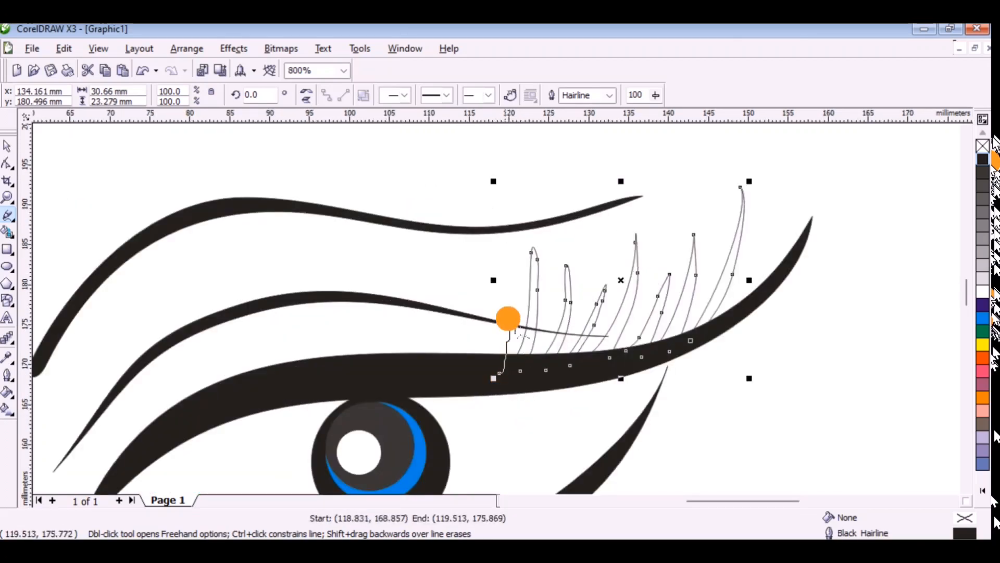
{"action": "left_click_drag", "start_coordinate": [487, 379], "coordinate": [486, 379]}
{"action": "left_click", "coordinate": [487, 378]}
{"action": "left_click_drag", "start_coordinate": [470, 330], "coordinate": [471, 332]}
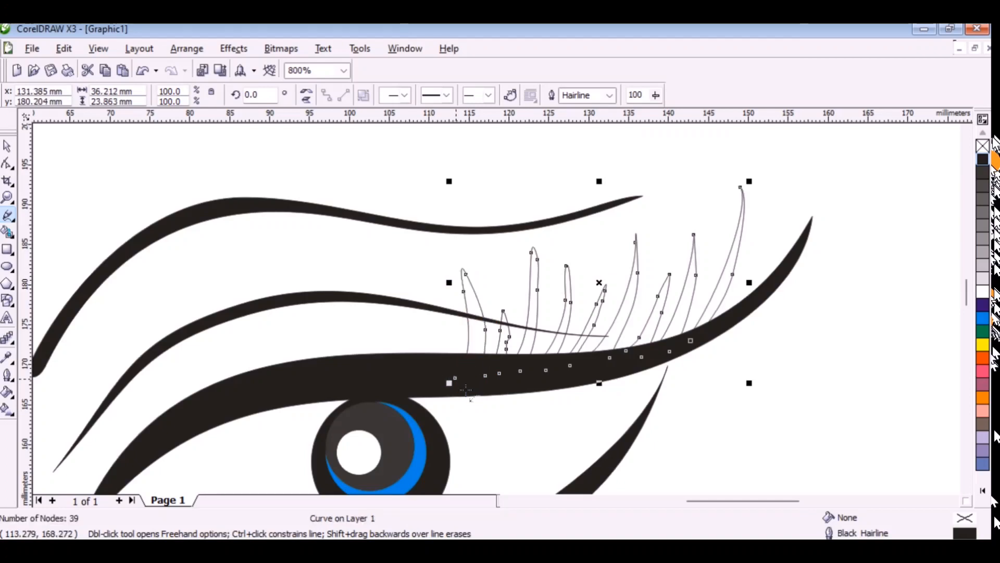
{"action": "left_click_drag", "start_coordinate": [444, 377], "coordinate": [432, 311]}
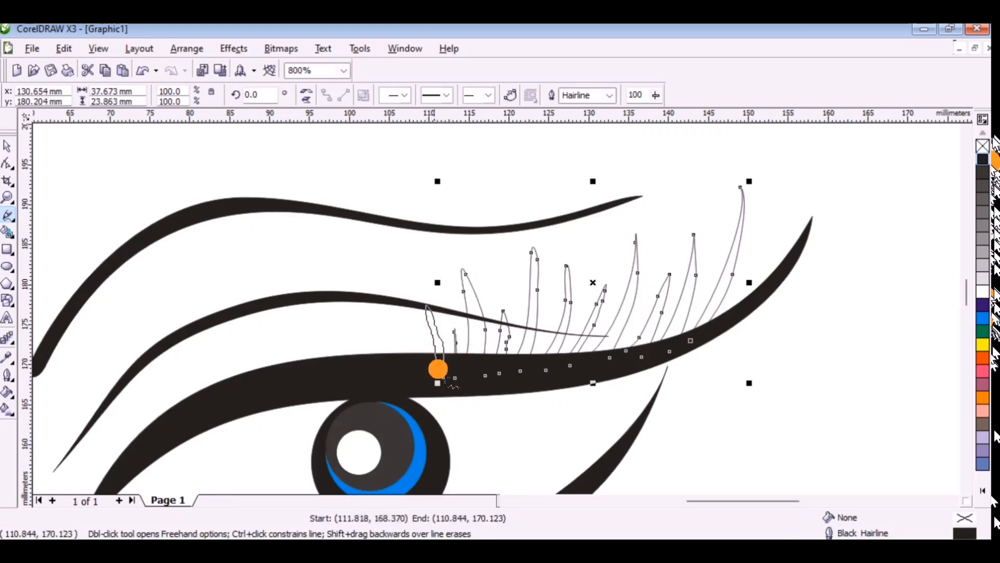
{"action": "left_click_drag", "start_coordinate": [438, 368], "coordinate": [437, 371]}
{"action": "mouse_move", "coordinate": [432, 381]}
{"action": "left_mouse_down"}
{"action": "mouse_move", "coordinate": [423, 338]}
{"action": "mouse_move", "coordinate": [429, 392]}
{"action": "mouse_move", "coordinate": [401, 338]}
{"action": "mouse_move", "coordinate": [406, 384]}
{"action": "mouse_move", "coordinate": [385, 314]}
{"action": "left_mouse_up"}
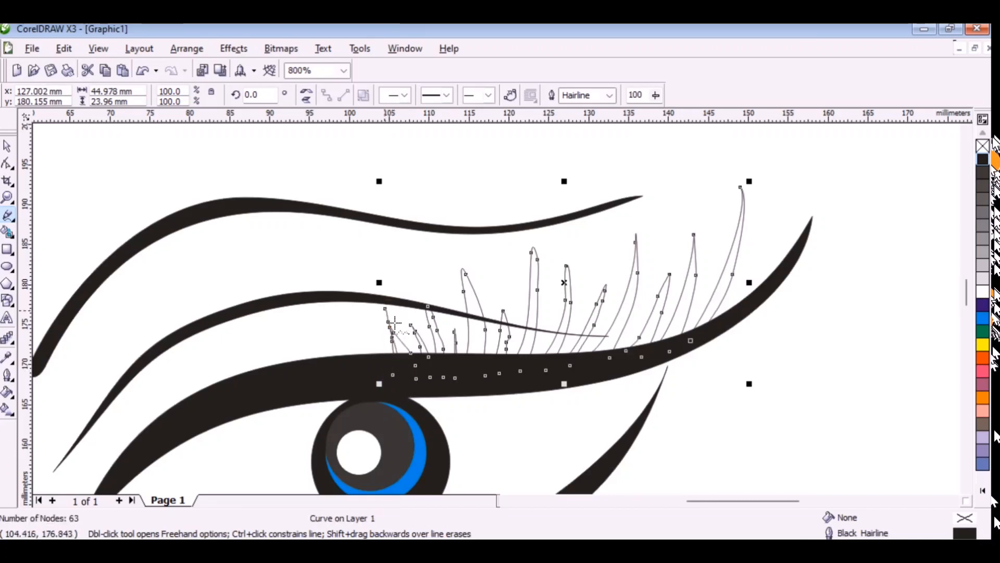
Undo all freehand lashes of the connected row on the upper lid.
{"action": "key", "text": "ctrl+z"}
{"action": "key", "text": "ctrl+z"}
{"action": "key", "text": "ctrl+z"}
{"action": "key", "text": "ctrl+z"}
{"action": "key", "text": "ctrl+z"}
{"action": "key", "text": "ctrl+z"}
{"action": "key", "text": "ctrl+z"}
{"action": "key", "text": "ctrl+z"}
{"action": "key", "text": "ctrl+z"}
{"action": "key", "text": "ctrl+z"}
{"action": "key", "text": "ctrl+z"}
{"action": "key", "text": "ctrl+z"}
{"action": "key", "text": "ctrl+z"}
{"action": "key", "text": "ctrl+z"}
{"action": "key", "text": "ctrl+z"}
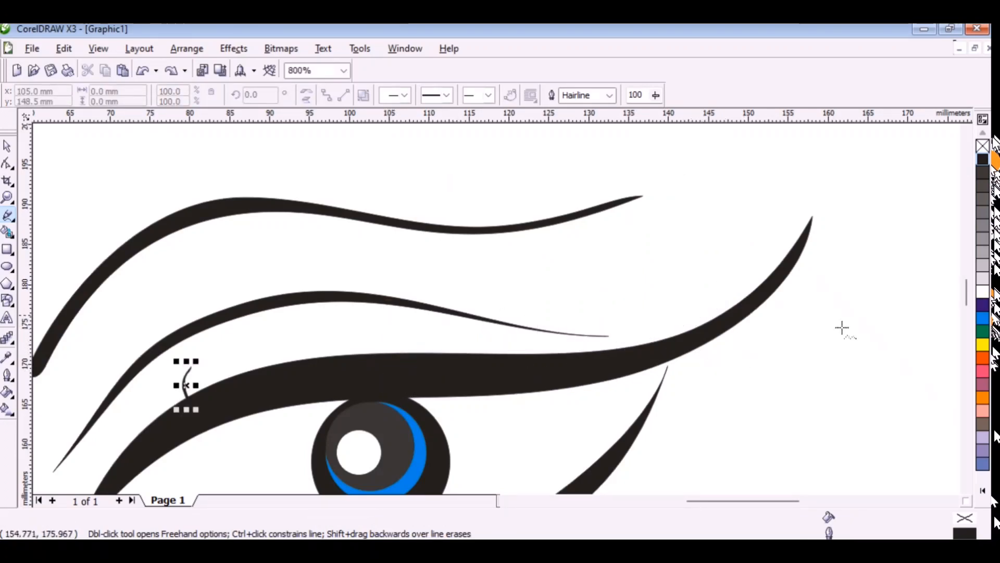
Delete the small separate lash above the upper lid's left part.
{"action": "left_click", "coordinate": [12, 150]}
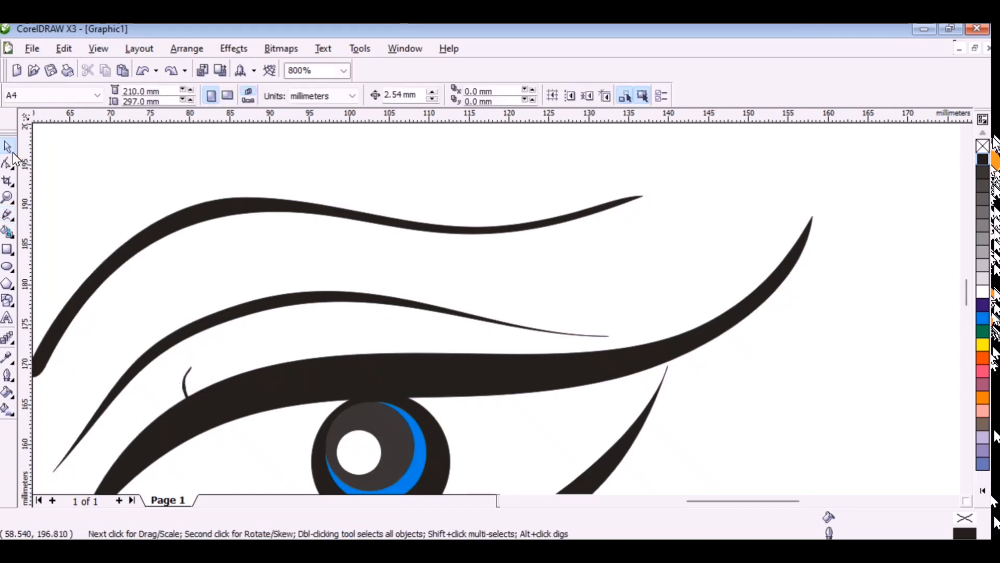
{"action": "left_click", "coordinate": [189, 391]}
{"action": "key", "text": "Delete"}
Try a short connected row of freehand lashes near the upper lid's right end and undo it together with the small lash's deletion.
{"action": "left_click", "coordinate": [6, 217]}
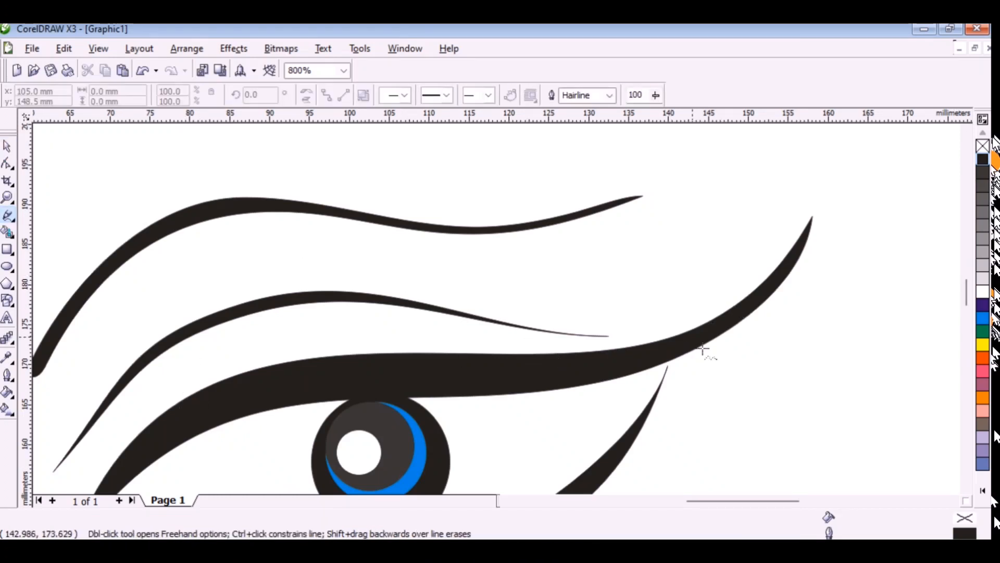
{"action": "mouse_move", "coordinate": [654, 354]}
{"action": "left_mouse_down"}
{"action": "mouse_move", "coordinate": [706, 293]}
{"action": "mouse_move", "coordinate": [696, 247]}
{"action": "left_mouse_up"}
{"action": "key", "text": "ctrl+z"}
{"action": "mouse_move", "coordinate": [707, 335]}
{"action": "left_mouse_down"}
{"action": "mouse_move", "coordinate": [739, 236]}
{"action": "mouse_move", "coordinate": [696, 340]}
{"action": "mouse_move", "coordinate": [701, 355]}
{"action": "mouse_move", "coordinate": [703, 237]}
{"action": "mouse_move", "coordinate": [691, 352]}
{"action": "mouse_move", "coordinate": [678, 352]}
{"action": "mouse_move", "coordinate": [680, 217]}
{"action": "left_mouse_up"}
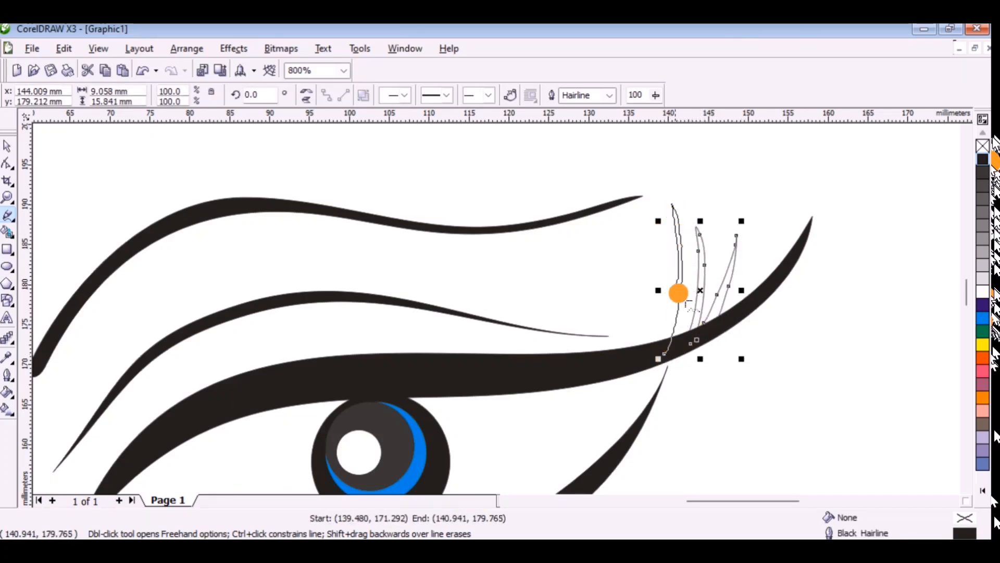
{"action": "left_click_drag", "start_coordinate": [678, 293], "coordinate": [654, 337]}
{"action": "mouse_move", "coordinate": [635, 360]}
{"action": "left_mouse_down"}
{"action": "mouse_move", "coordinate": [661, 261]}
{"action": "mouse_move", "coordinate": [614, 363]}
{"action": "mouse_move", "coordinate": [630, 281]}
{"action": "left_mouse_up"}
{"action": "key", "text": "ctrl+z"}
{"action": "key", "text": "ctrl+z"}
{"action": "key", "text": "ctrl+z"}
{"action": "key", "text": "ctrl+z"}
{"action": "key", "text": "ctrl+z"}
{"action": "key", "text": "ctrl+z"}
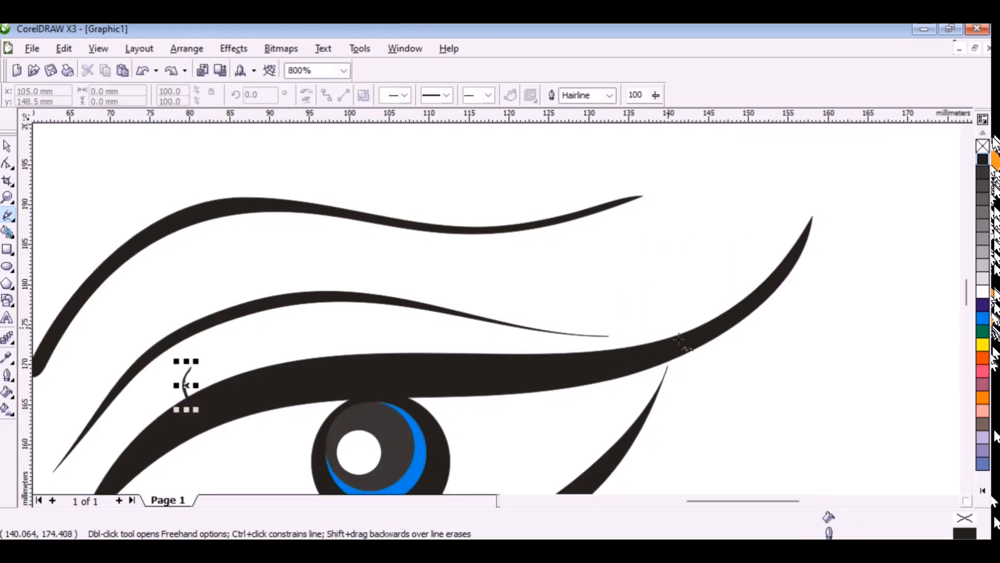
Delete the restored small lash from the left part of the upper lid.
{"action": "left_click", "coordinate": [7, 147]}
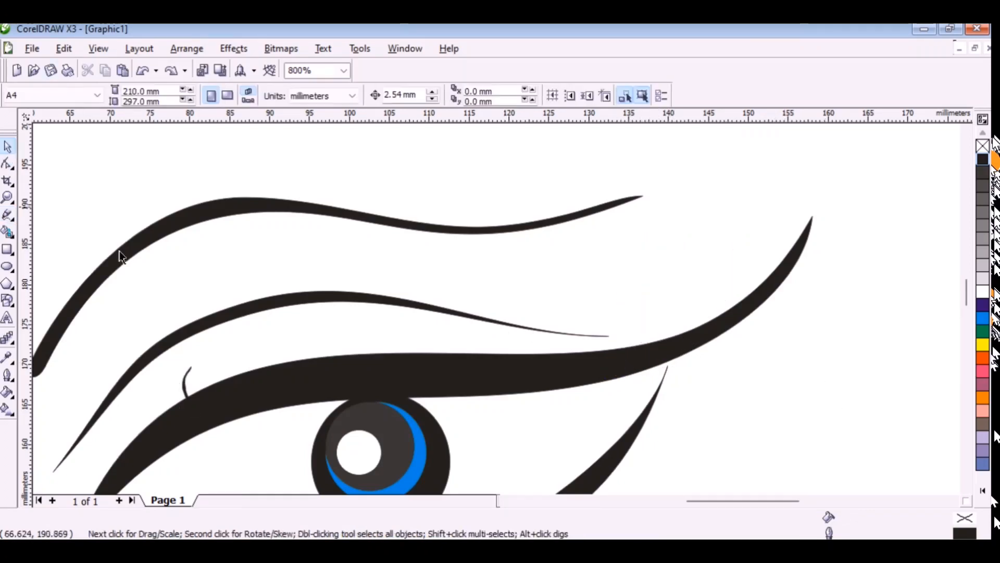
{"action": "left_click", "coordinate": [185, 384]}
{"action": "key", "text": "Delete"}
Draw connected freehand lashes of decreasing height leftwards from the upper lid's right end, about 13 mm wide and 21 mm tall.
{"action": "left_click", "coordinate": [8, 215]}
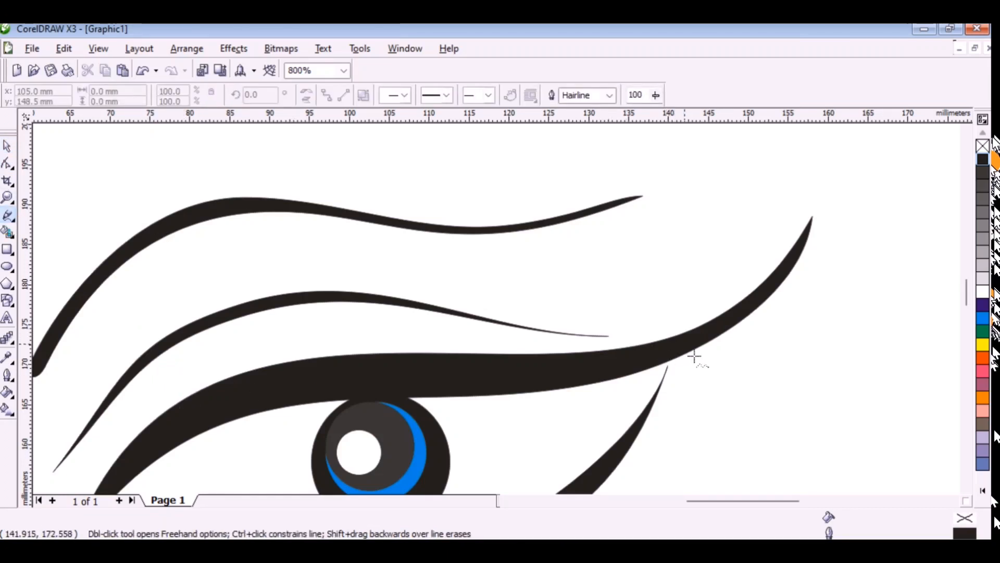
{"action": "mouse_move", "coordinate": [695, 338]}
{"action": "left_mouse_down"}
{"action": "mouse_move", "coordinate": [713, 312]}
{"action": "mouse_move", "coordinate": [713, 196]}
{"action": "mouse_move", "coordinate": [724, 241]}
{"action": "left_mouse_up"}
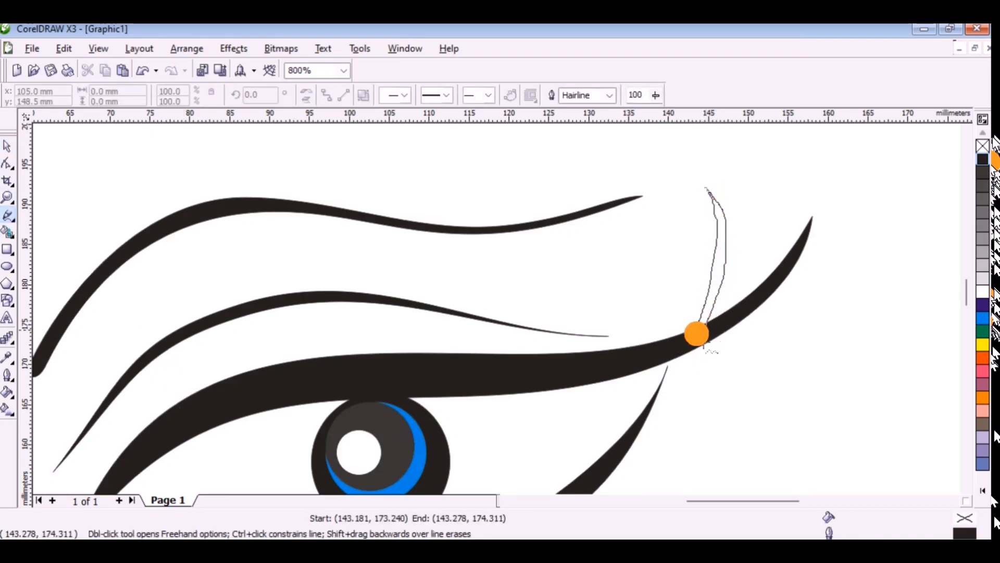
{"action": "mouse_move", "coordinate": [697, 334]}
{"action": "left_mouse_down"}
{"action": "mouse_move", "coordinate": [690, 238]}
{"action": "mouse_move", "coordinate": [662, 353]}
{"action": "mouse_move", "coordinate": [658, 255]}
{"action": "left_mouse_up"}
{"action": "left_click_drag", "start_coordinate": [636, 357], "coordinate": [640, 342]}
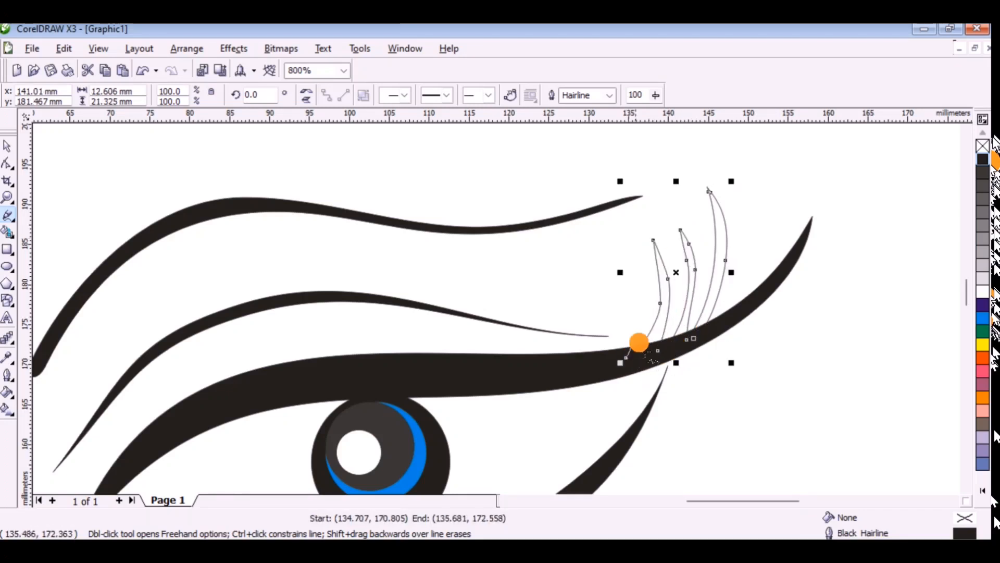
Finish the short leftmost lash and fit the group onto the upper lid, scaled to 83.2%.
{"action": "mouse_move", "coordinate": [645, 299]}
{"action": "left_mouse_down"}
{"action": "mouse_move", "coordinate": [608, 364]}
{"action": "mouse_move", "coordinate": [624, 338]}
{"action": "left_mouse_up"}
{"action": "key", "text": "space"}
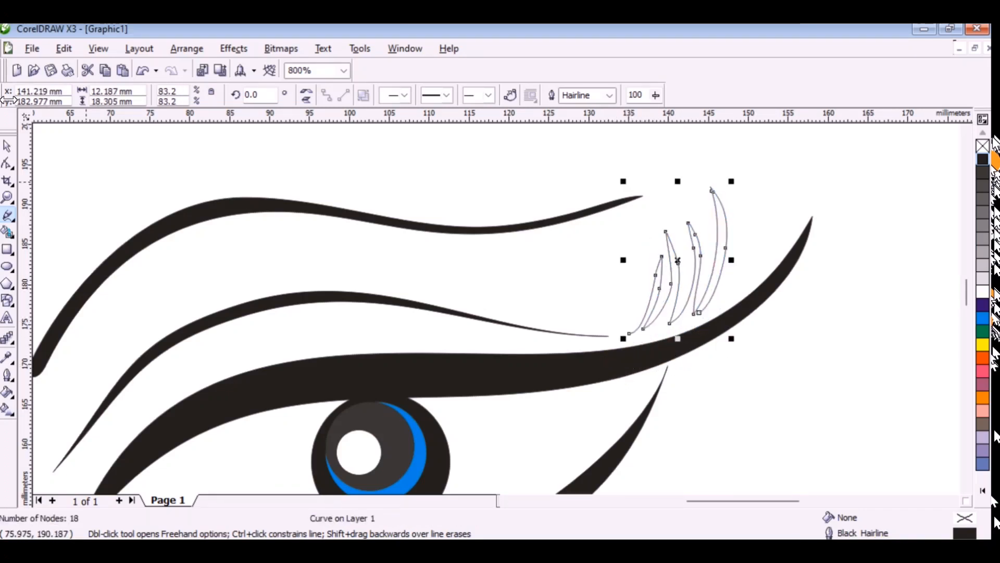
{"action": "left_click_drag", "start_coordinate": [682, 268], "coordinate": [694, 289]}
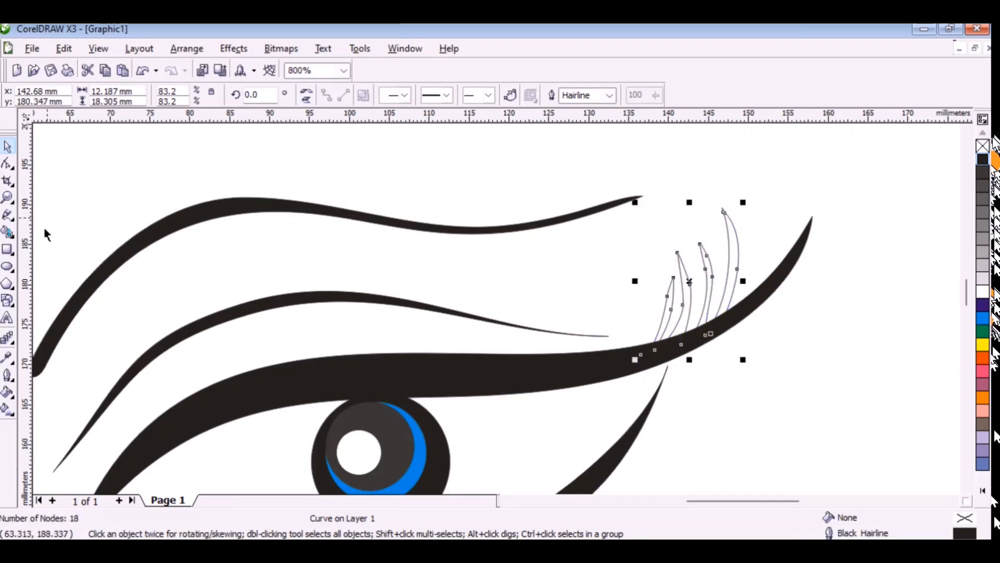
Extend the lash row leftwards along the upper lid with freehand lashes of varying height to about 23 mm overall width.
{"action": "key", "text": "F5"}
{"action": "left_click_drag", "start_coordinate": [650, 367], "coordinate": [646, 296]}
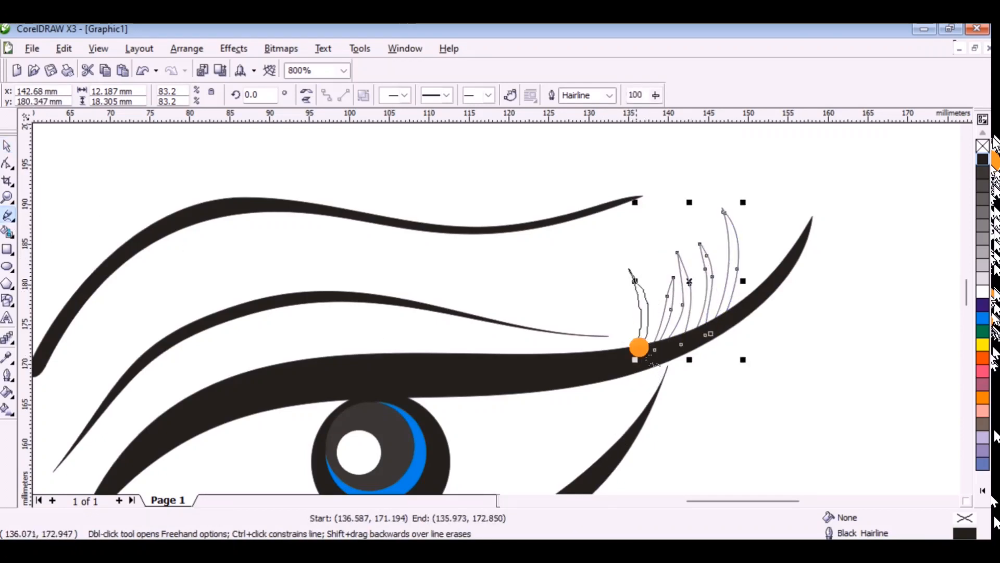
{"action": "left_click_drag", "start_coordinate": [639, 345], "coordinate": [638, 341]}
{"action": "mouse_move", "coordinate": [614, 274]}
{"action": "left_mouse_down"}
{"action": "mouse_move", "coordinate": [611, 351]}
{"action": "mouse_move", "coordinate": [583, 368]}
{"action": "mouse_move", "coordinate": [602, 318]}
{"action": "mouse_move", "coordinate": [601, 272]}
{"action": "mouse_move", "coordinate": [553, 374]}
{"action": "mouse_move", "coordinate": [573, 313]}
{"action": "left_mouse_up"}
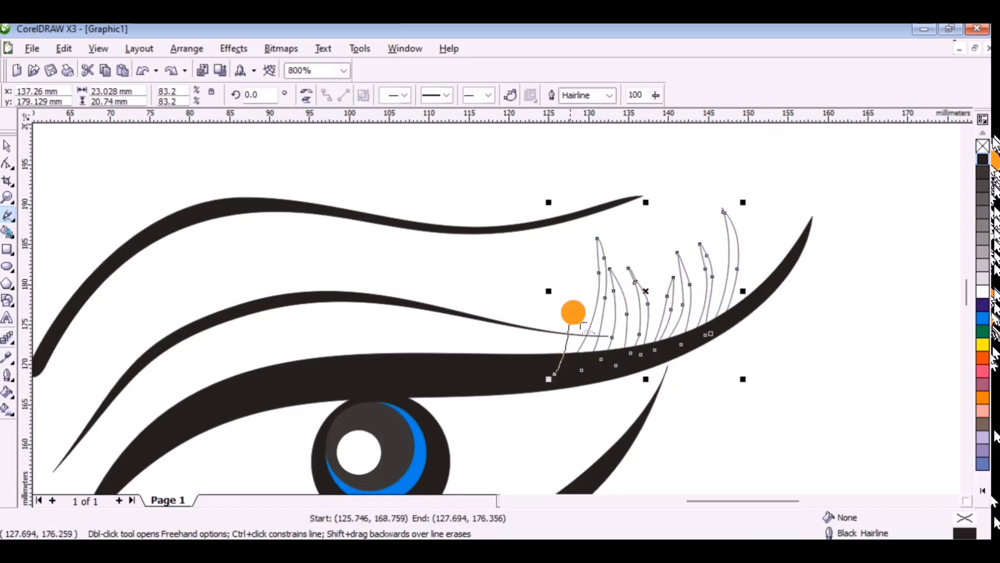
{"action": "mouse_move", "coordinate": [565, 268]}
{"action": "left_mouse_down"}
{"action": "mouse_move", "coordinate": [577, 375]}
{"action": "mouse_move", "coordinate": [581, 246]}
{"action": "mouse_move", "coordinate": [579, 277]}
{"action": "mouse_move", "coordinate": [533, 375]}
{"action": "mouse_move", "coordinate": [552, 339]}
{"action": "mouse_move", "coordinate": [562, 380]}
{"action": "mouse_move", "coordinate": [555, 254]}
{"action": "left_mouse_up"}
Continue the connected freehand lashes leftwards past the iris until the row is about 60 mm wide.
{"action": "mouse_move", "coordinate": [544, 308]}
{"action": "left_mouse_down"}
{"action": "mouse_move", "coordinate": [501, 373]}
{"action": "mouse_move", "coordinate": [528, 288]}
{"action": "mouse_move", "coordinate": [492, 361]}
{"action": "mouse_move", "coordinate": [472, 374]}
{"action": "left_mouse_up"}
{"action": "mouse_move", "coordinate": [472, 375]}
{"action": "left_mouse_down"}
{"action": "mouse_move", "coordinate": [483, 330]}
{"action": "mouse_move", "coordinate": [472, 374]}
{"action": "mouse_move", "coordinate": [460, 357]}
{"action": "mouse_move", "coordinate": [449, 373]}
{"action": "left_mouse_up"}
{"action": "mouse_move", "coordinate": [433, 377]}
{"action": "left_mouse_down"}
{"action": "mouse_move", "coordinate": [453, 248]}
{"action": "mouse_move", "coordinate": [416, 377]}
{"action": "mouse_move", "coordinate": [420, 282]}
{"action": "mouse_move", "coordinate": [385, 378]}
{"action": "mouse_move", "coordinate": [370, 246]}
{"action": "mouse_move", "coordinate": [382, 341]}
{"action": "left_mouse_up"}
{"action": "mouse_move", "coordinate": [364, 379]}
{"action": "left_mouse_down"}
{"action": "mouse_move", "coordinate": [370, 320]}
{"action": "mouse_move", "coordinate": [352, 311]}
{"action": "mouse_move", "coordinate": [346, 384]}
{"action": "mouse_move", "coordinate": [346, 346]}
{"action": "mouse_move", "coordinate": [329, 378]}
{"action": "mouse_move", "coordinate": [311, 323]}
{"action": "left_mouse_up"}
{"action": "mouse_move", "coordinate": [318, 374]}
{"action": "left_mouse_down"}
{"action": "mouse_move", "coordinate": [311, 384]}
{"action": "mouse_move", "coordinate": [283, 328]}
{"action": "mouse_move", "coordinate": [279, 384]}
{"action": "mouse_move", "coordinate": [270, 332]}
{"action": "mouse_move", "coordinate": [259, 392]}
{"action": "left_mouse_up"}
{"action": "left_click_drag", "start_coordinate": [259, 391], "coordinate": [262, 386]}
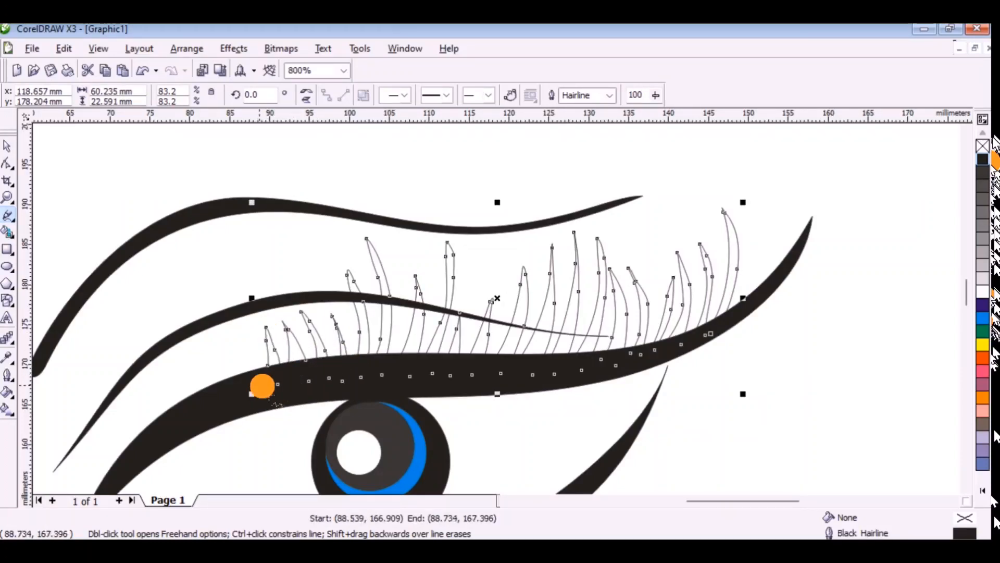
Draw the last lashes towards the lid's left end and close the outline back inside the lid, about 72 mm wide overall.
{"action": "mouse_move", "coordinate": [257, 329]}
{"action": "left_mouse_down"}
{"action": "mouse_move", "coordinate": [252, 390]}
{"action": "mouse_move", "coordinate": [254, 274]}
{"action": "left_mouse_up"}
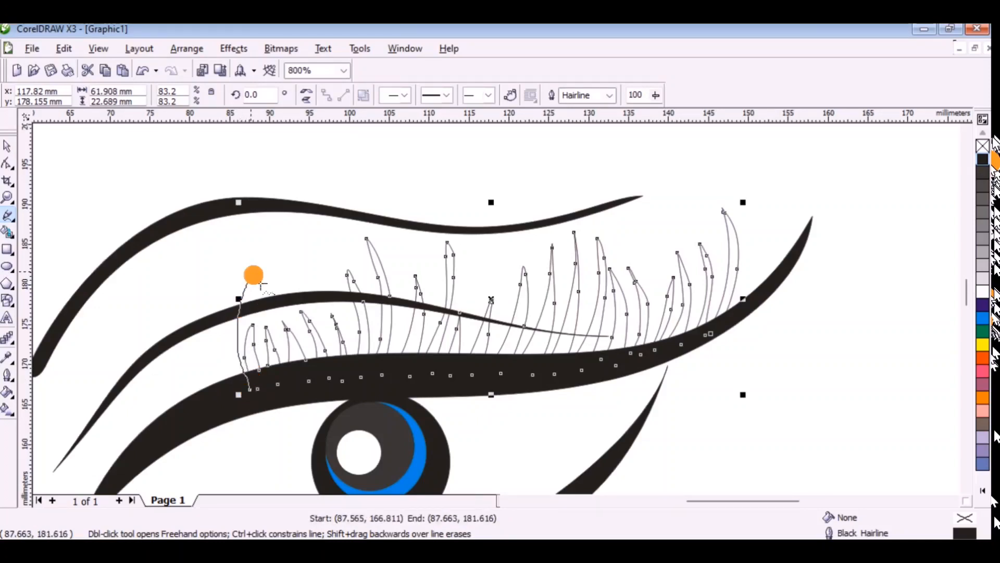
{"action": "mouse_move", "coordinate": [225, 372]}
{"action": "left_mouse_down"}
{"action": "mouse_move", "coordinate": [234, 391]}
{"action": "mouse_move", "coordinate": [214, 332]}
{"action": "left_mouse_up"}
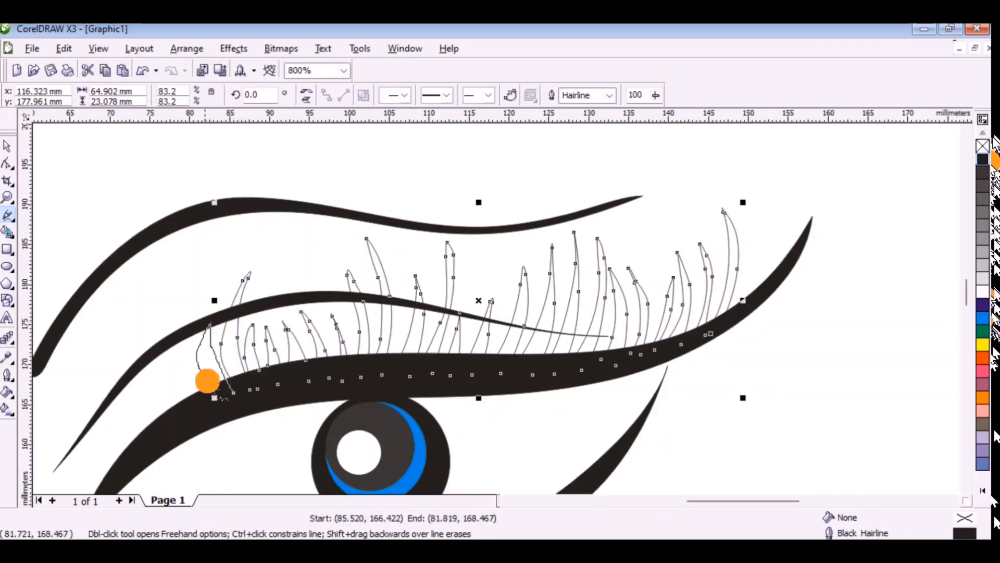
{"action": "mouse_move", "coordinate": [207, 381]}
{"action": "left_mouse_down"}
{"action": "mouse_move", "coordinate": [218, 403]}
{"action": "mouse_move", "coordinate": [184, 370]}
{"action": "left_mouse_up"}
{"action": "left_click_drag", "start_coordinate": [193, 410], "coordinate": [171, 396]}
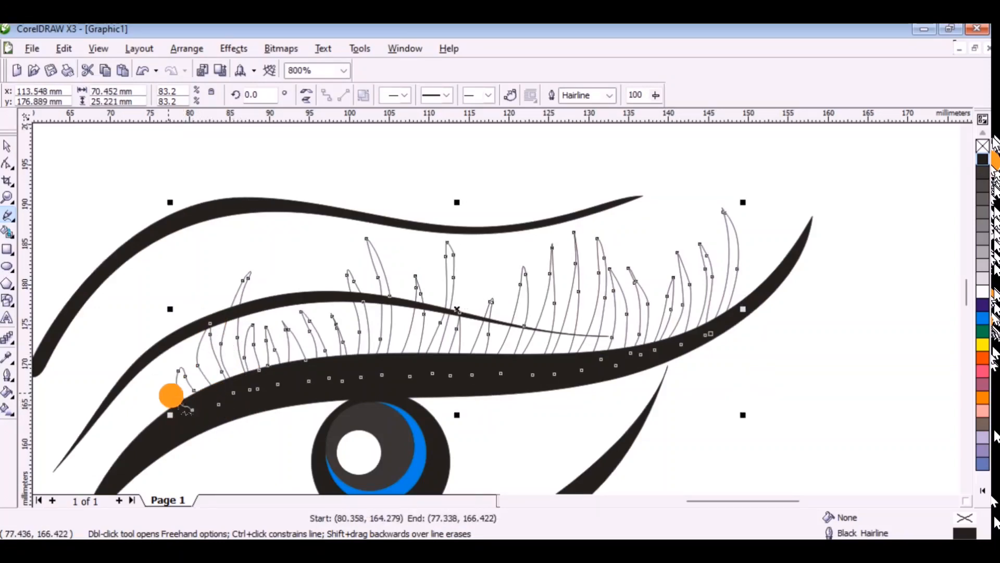
{"action": "left_click_drag", "start_coordinate": [277, 401], "coordinate": [529, 383]}
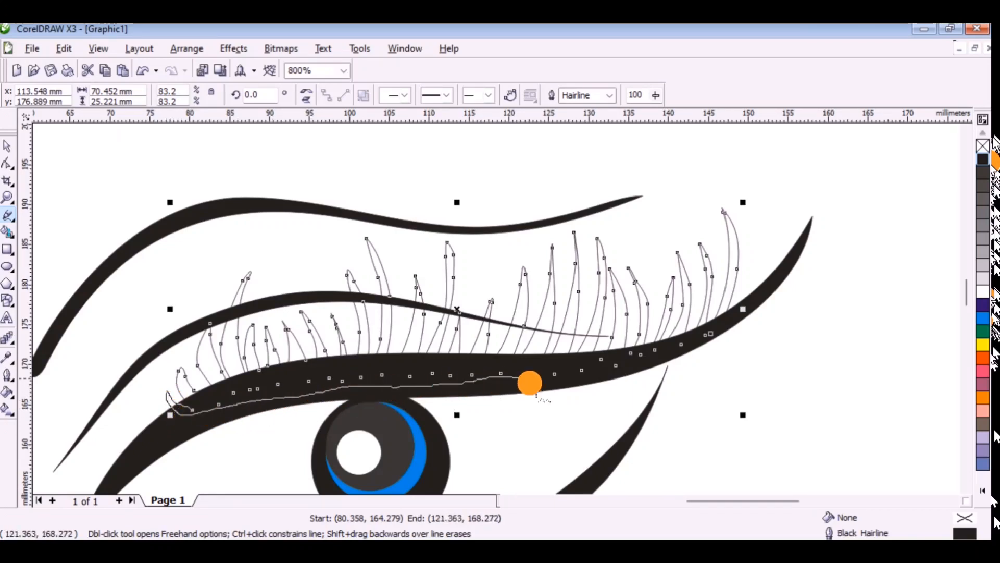
{"action": "left_click_drag", "start_coordinate": [727, 349], "coordinate": [727, 349]}
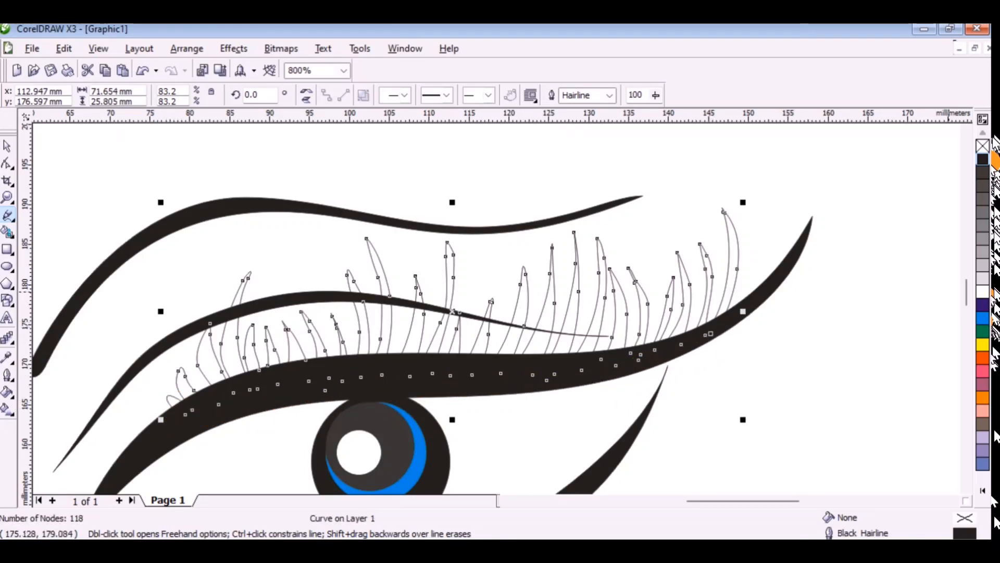
Fill the closed lash row with black and remove its outline.
{"action": "left_click", "coordinate": [984, 158]}
{"action": "scroll", "coordinate": [655, 281], "scroll_direction": "down", "scroll_amount": 1}
{"action": "right_click", "coordinate": [983, 146]}
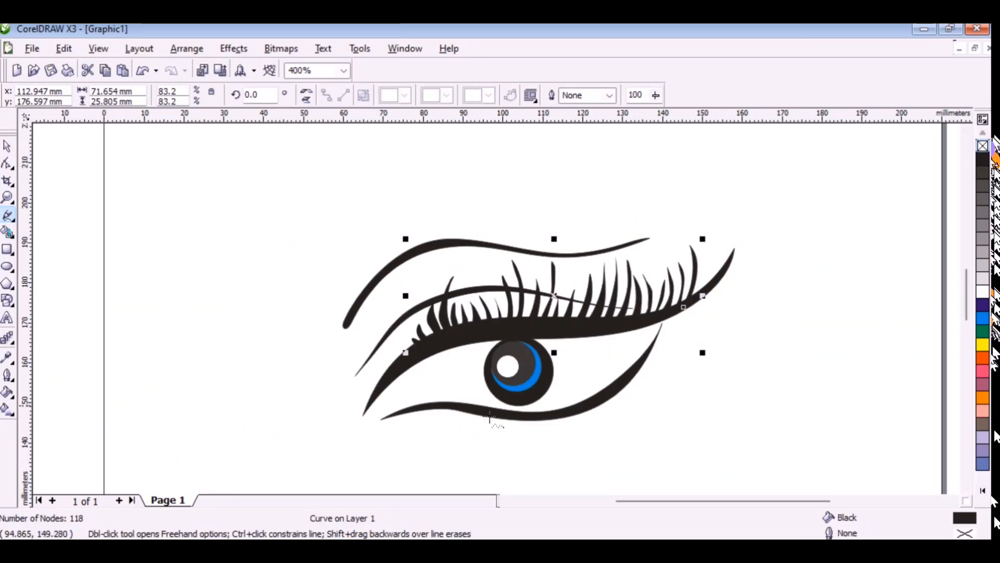
Try removing the black fill from the outer iris circle.
{"action": "scroll", "coordinate": [486, 416], "scroll_direction": "up", "scroll_amount": 1}
{"action": "scroll", "coordinate": [501, 341], "scroll_direction": "down", "scroll_amount": 1}
{"action": "scroll", "coordinate": [493, 292], "scroll_direction": "up", "scroll_amount": 1}
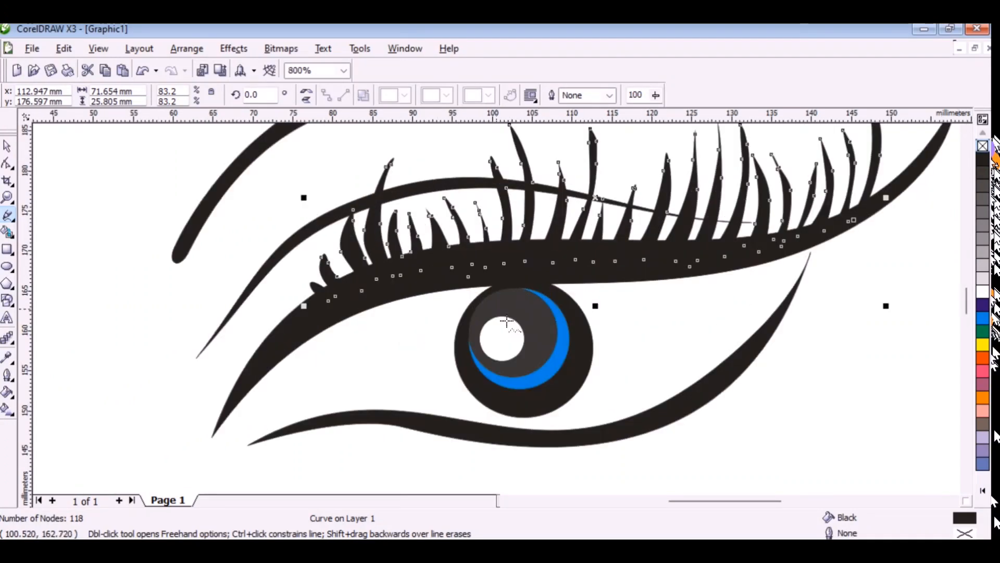
{"action": "scroll", "coordinate": [506, 322], "scroll_direction": "down", "scroll_amount": 1}
{"action": "scroll", "coordinate": [506, 322], "scroll_direction": "up", "scroll_amount": 1}
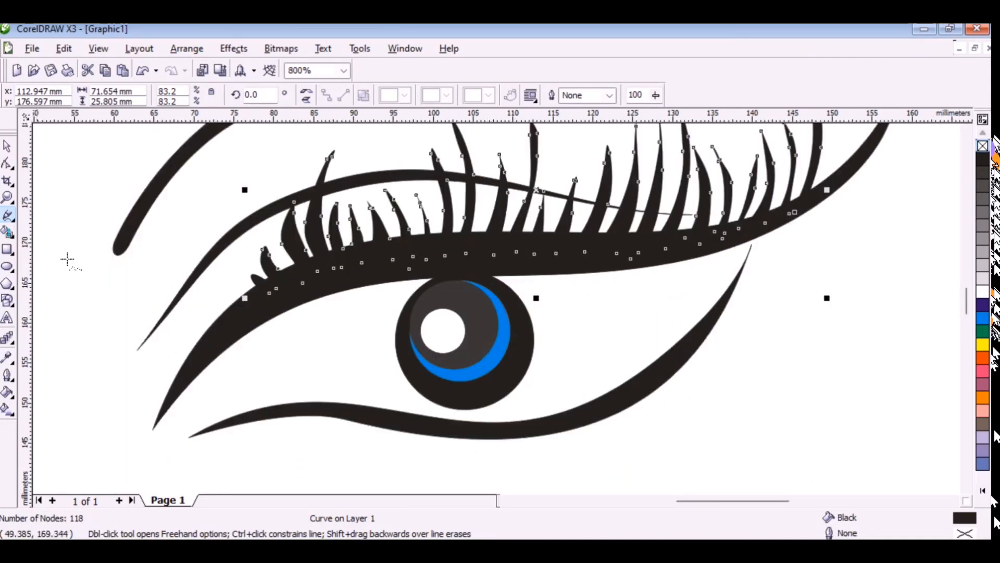
{"action": "scroll", "coordinate": [441, 361], "scroll_direction": "up", "scroll_amount": 1}
{"action": "left_click", "coordinate": [7, 147]}
{"action": "left_click", "coordinate": [533, 426]}
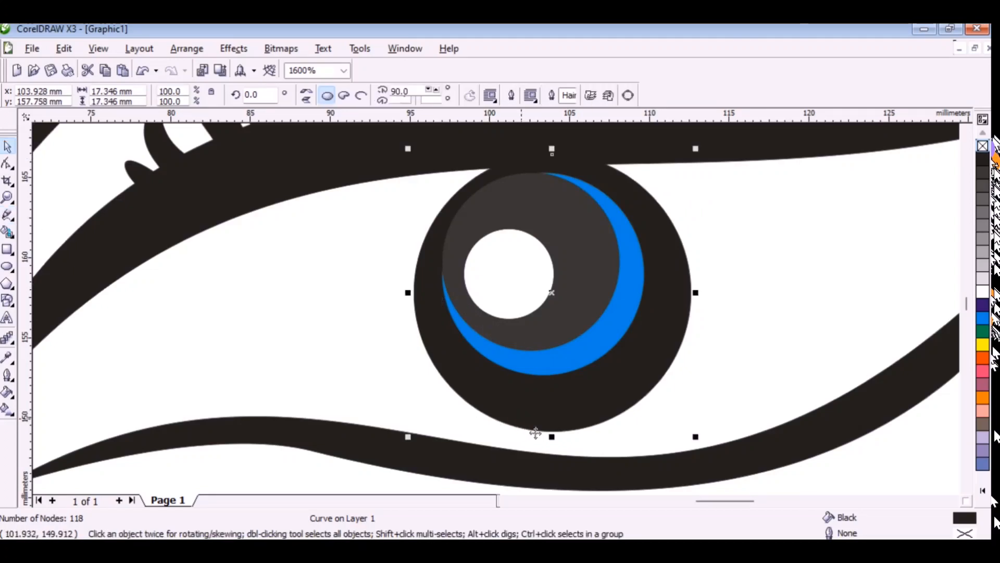
{"action": "left_click", "coordinate": [983, 146]}
Try a freehand stroke at the blue ring's left edge and undo it together with the iris circle's fill removal.
{"action": "left_click", "coordinate": [7, 216]}
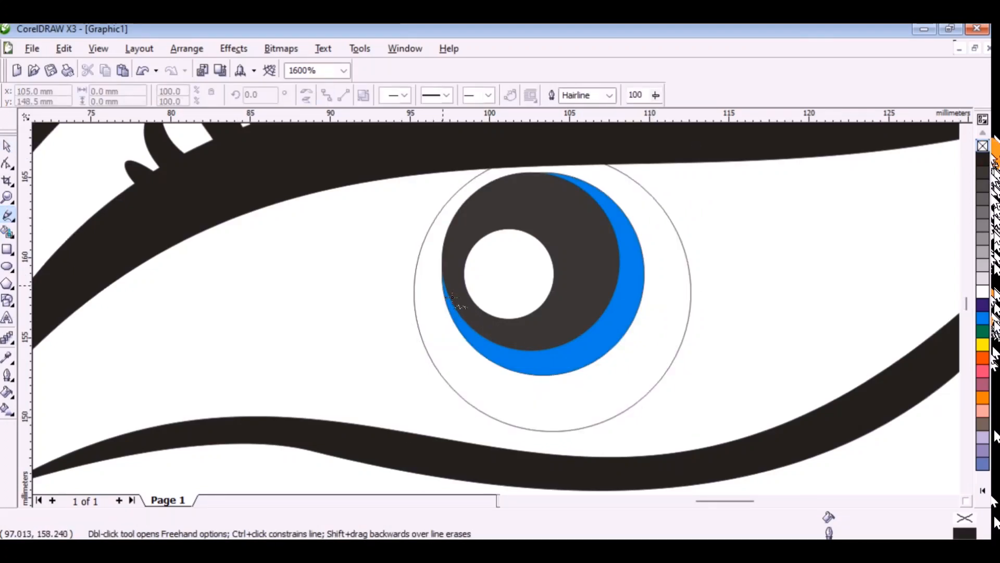
{"action": "left_click_drag", "start_coordinate": [449, 293], "coordinate": [446, 296]}
{"action": "key", "text": "ctrl+z"}
{"action": "key", "text": "ctrl+z"}
{"action": "scroll", "coordinate": [622, 372], "scroll_direction": "down", "scroll_amount": 2}
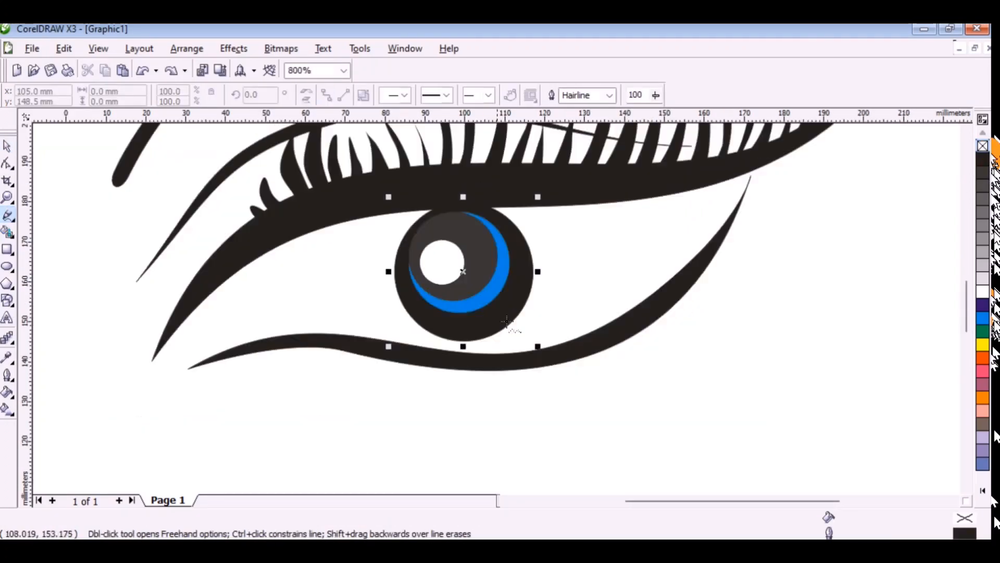
{"action": "scroll", "coordinate": [506, 322], "scroll_direction": "down", "scroll_amount": 1}
{"action": "scroll", "coordinate": [469, 334], "scroll_direction": "up", "scroll_amount": 2}
{"action": "scroll", "coordinate": [605, 327], "scroll_direction": "down", "scroll_amount": 1}
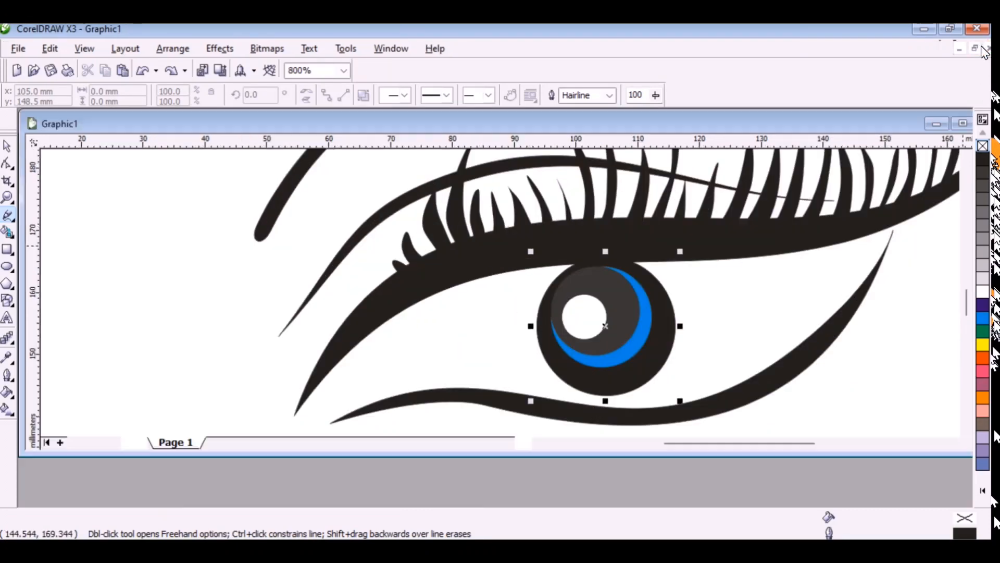